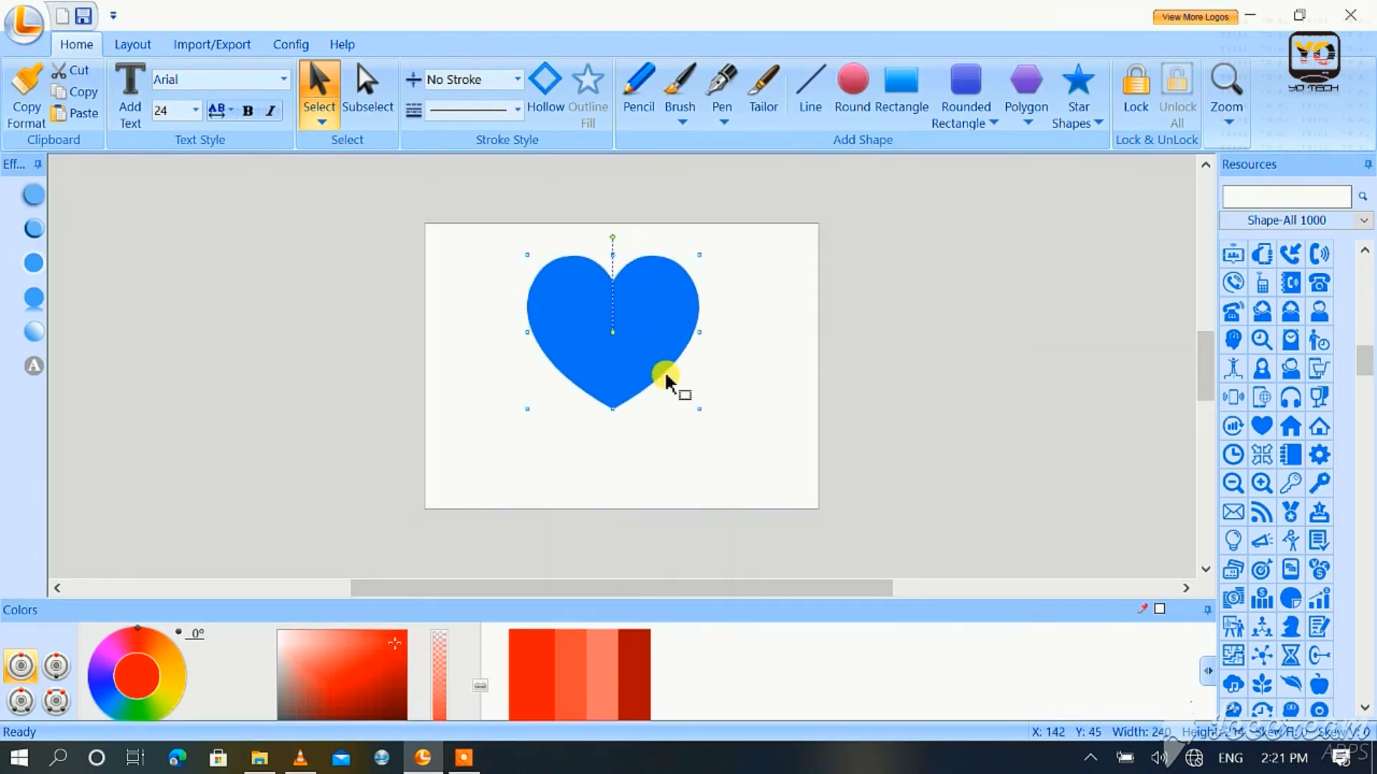
Step: Recolour the blue heart bright red and slice it diagonally with the Tailor tool, from the upper-right lobe to the lower-left edge
{"action": "left_click", "coordinate": [527, 671]}
{"action": "left_click", "coordinate": [728, 461]}
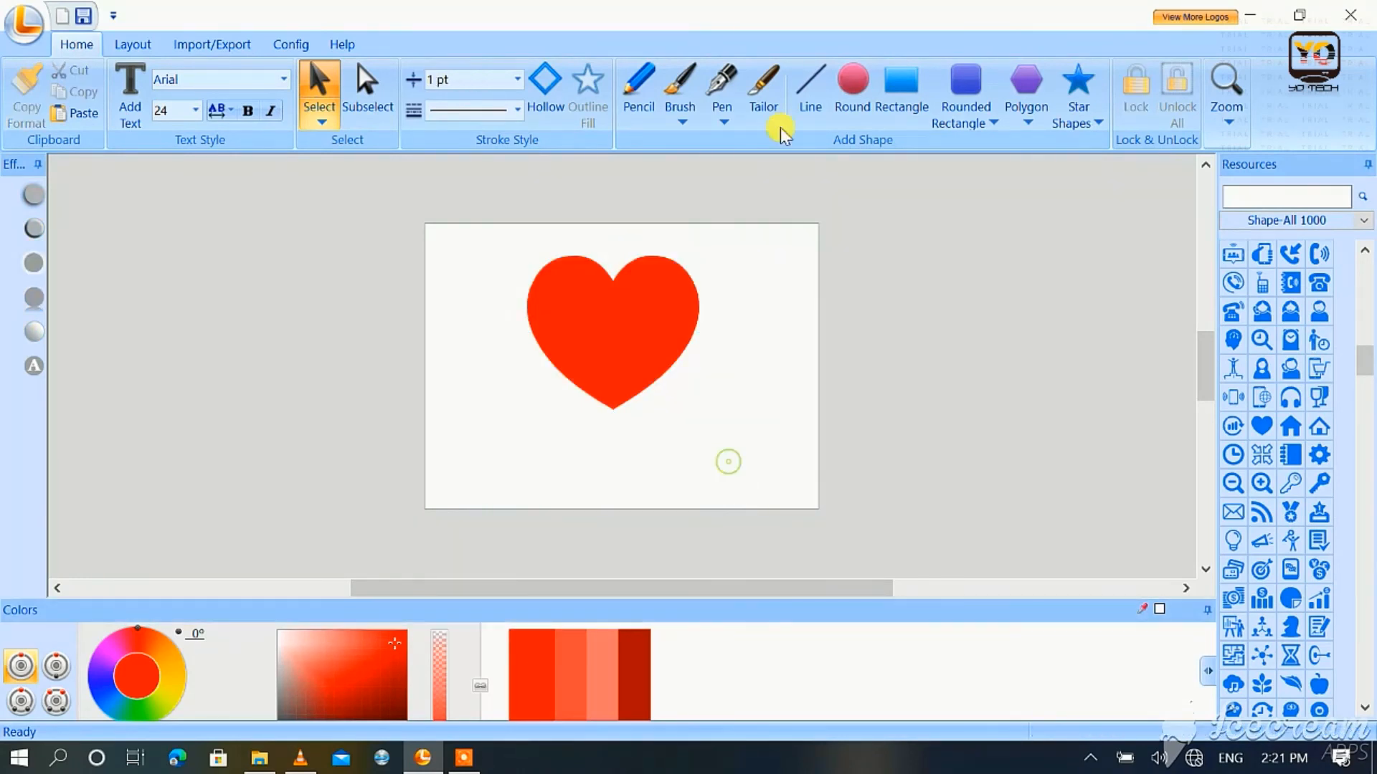
{"action": "left_click", "coordinate": [764, 80]}
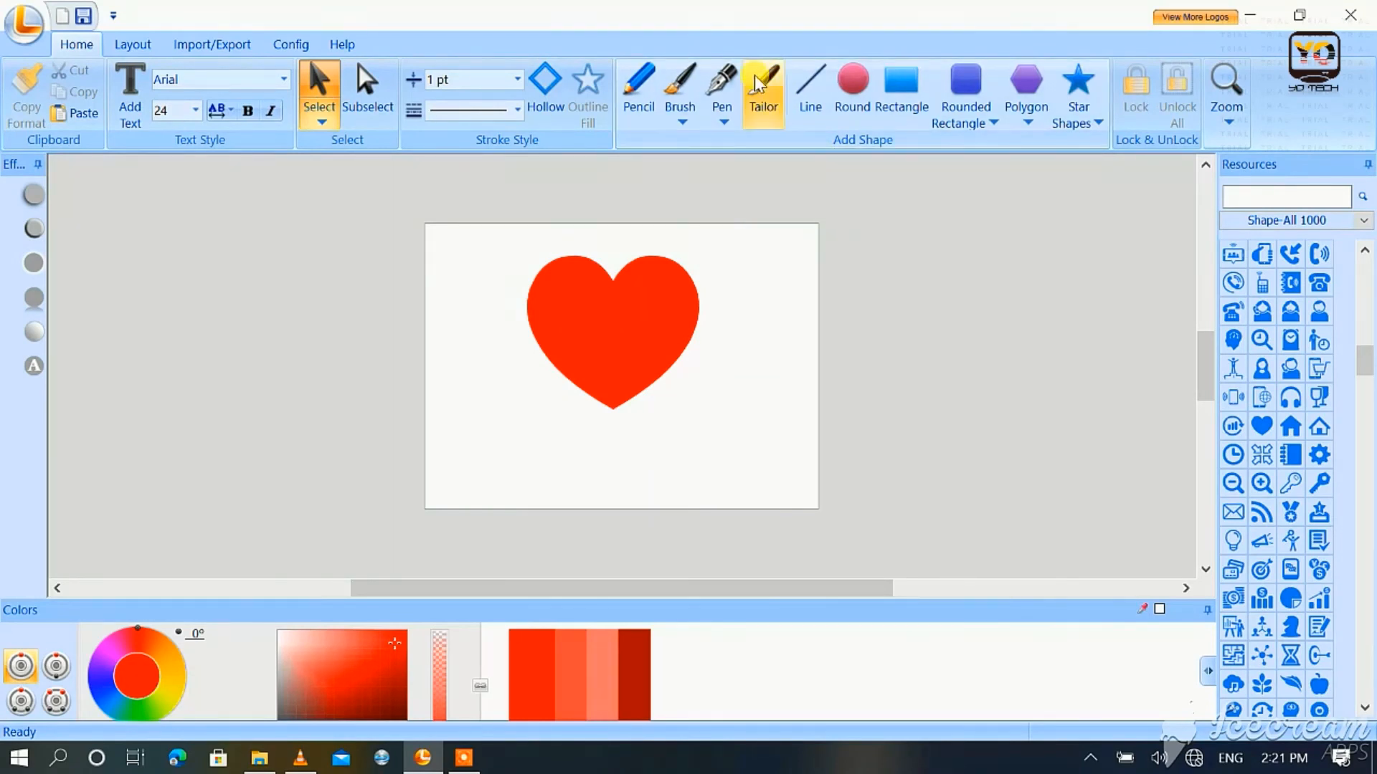
{"action": "left_click_drag", "start_coordinate": [729, 210], "coordinate": [409, 492]}
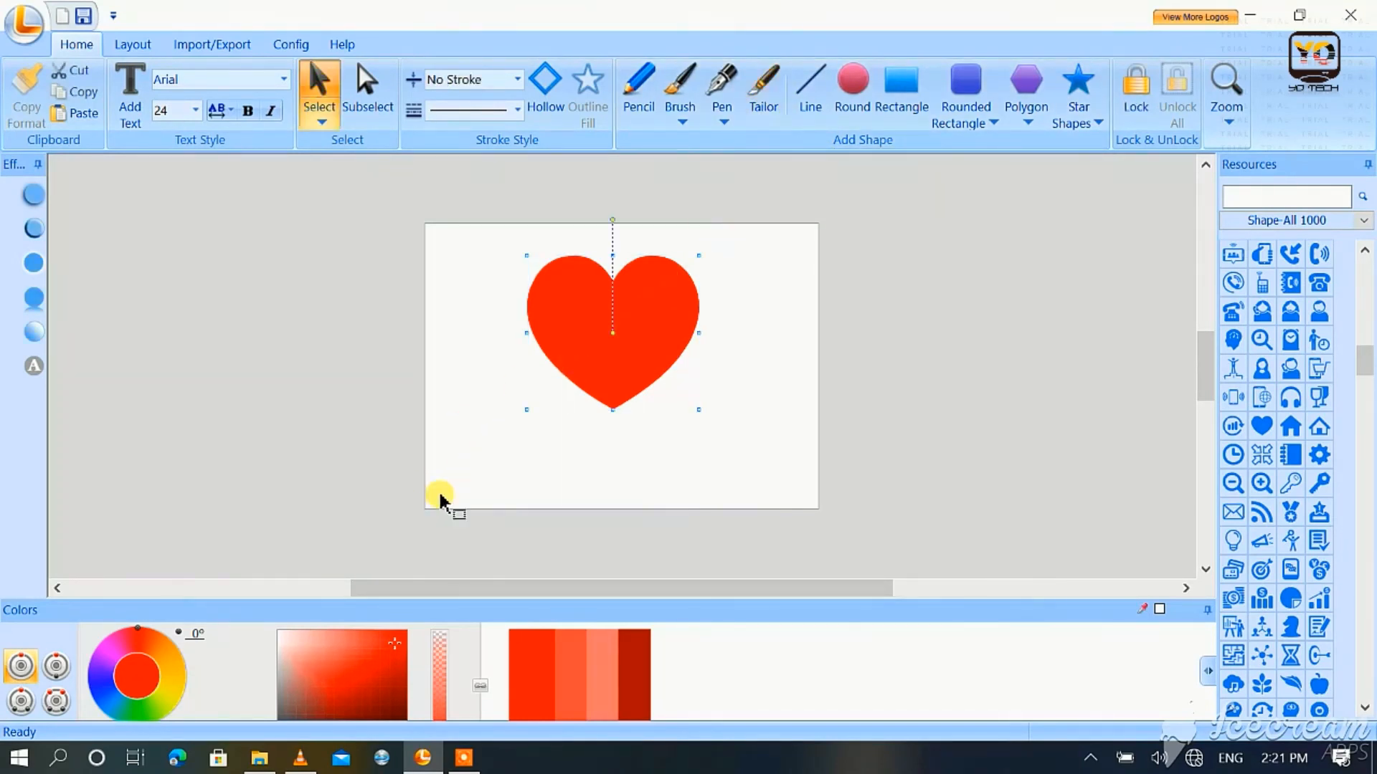
{"action": "left_click", "coordinate": [703, 438]}
Step: Move the lower piece of the heart away from the upper piece to about X 165, Y 68, leaving a diagonal gap
{"action": "mouse_move", "coordinate": [618, 344]}
{"action": "left_mouse_down"}
{"action": "mouse_move", "coordinate": [641, 360]}
{"action": "mouse_move", "coordinate": [610, 369]}
{"action": "mouse_move", "coordinate": [655, 371]}
{"action": "left_mouse_up"}
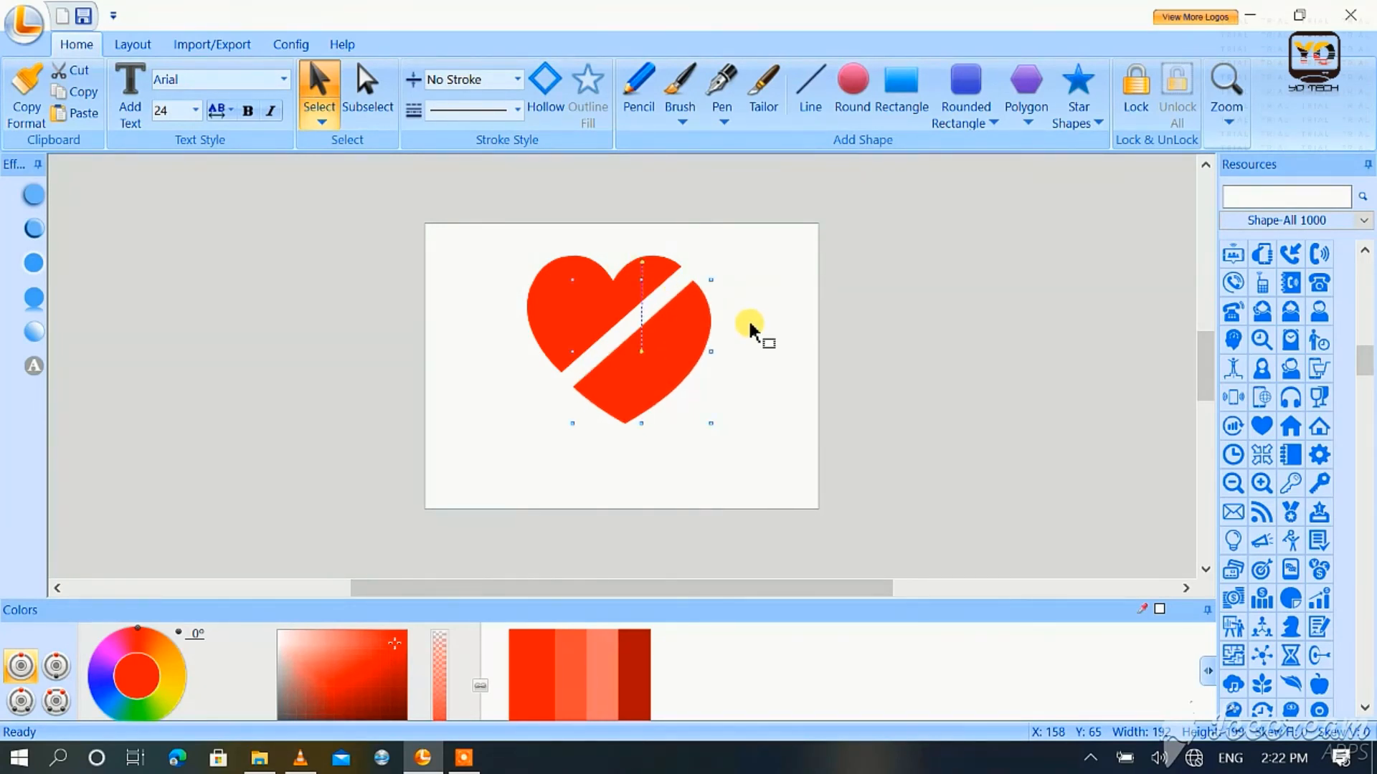
{"action": "left_click", "coordinate": [610, 306]}
{"action": "mouse_move", "coordinate": [602, 237]}
{"action": "left_mouse_down"}
{"action": "mouse_move", "coordinate": [592, 231]}
{"action": "mouse_move", "coordinate": [602, 236]}
{"action": "left_mouse_up"}
{"action": "left_click", "coordinate": [677, 349]}
{"action": "key", "text": "Right"}
{"action": "key", "text": "Right"}
{"action": "key", "text": "Right"}
{"action": "key", "text": "Right"}
{"action": "key", "text": "Right"}
{"action": "key", "text": "Down"}
{"action": "key", "text": "Down"}
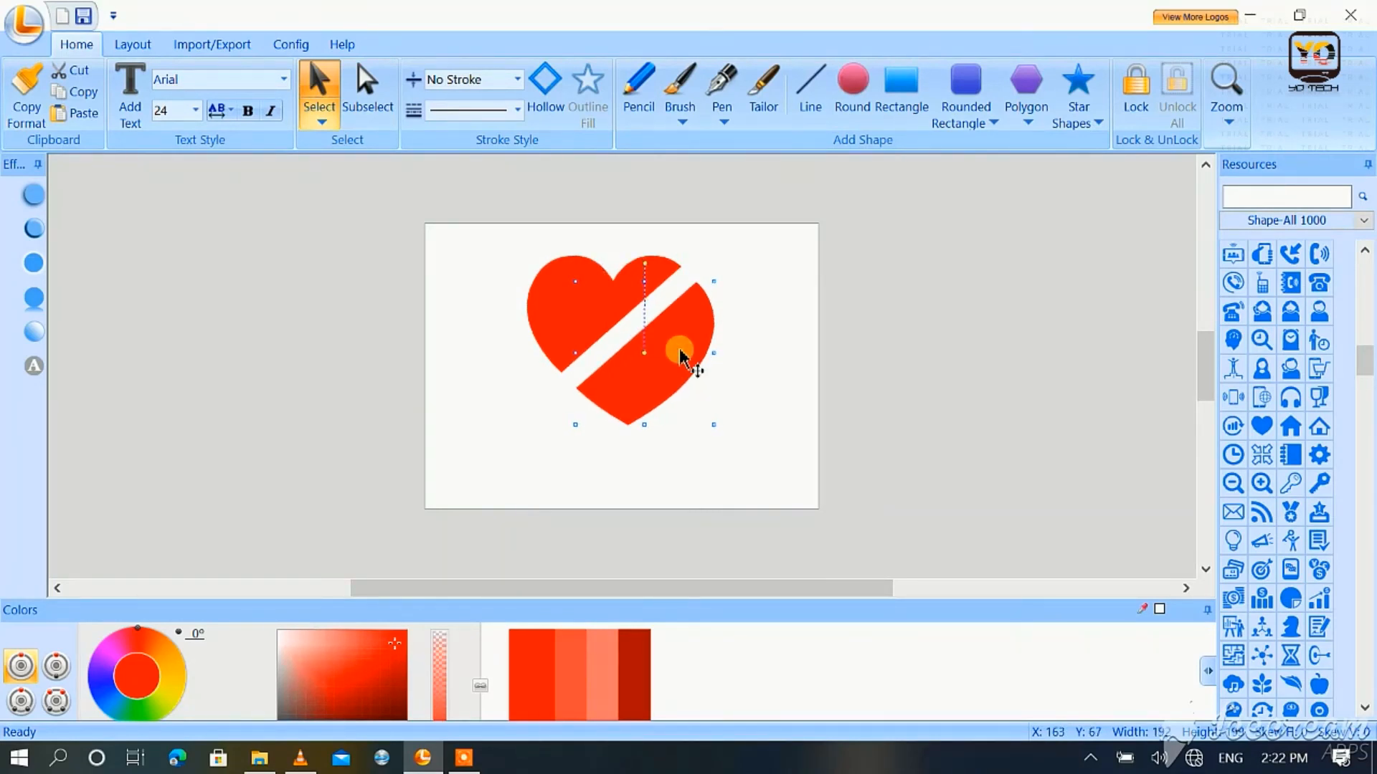
{"action": "key", "text": "Right"}
{"action": "key", "text": "Down"}
{"action": "key", "text": "Right"}
{"action": "left_click", "coordinate": [755, 388]}
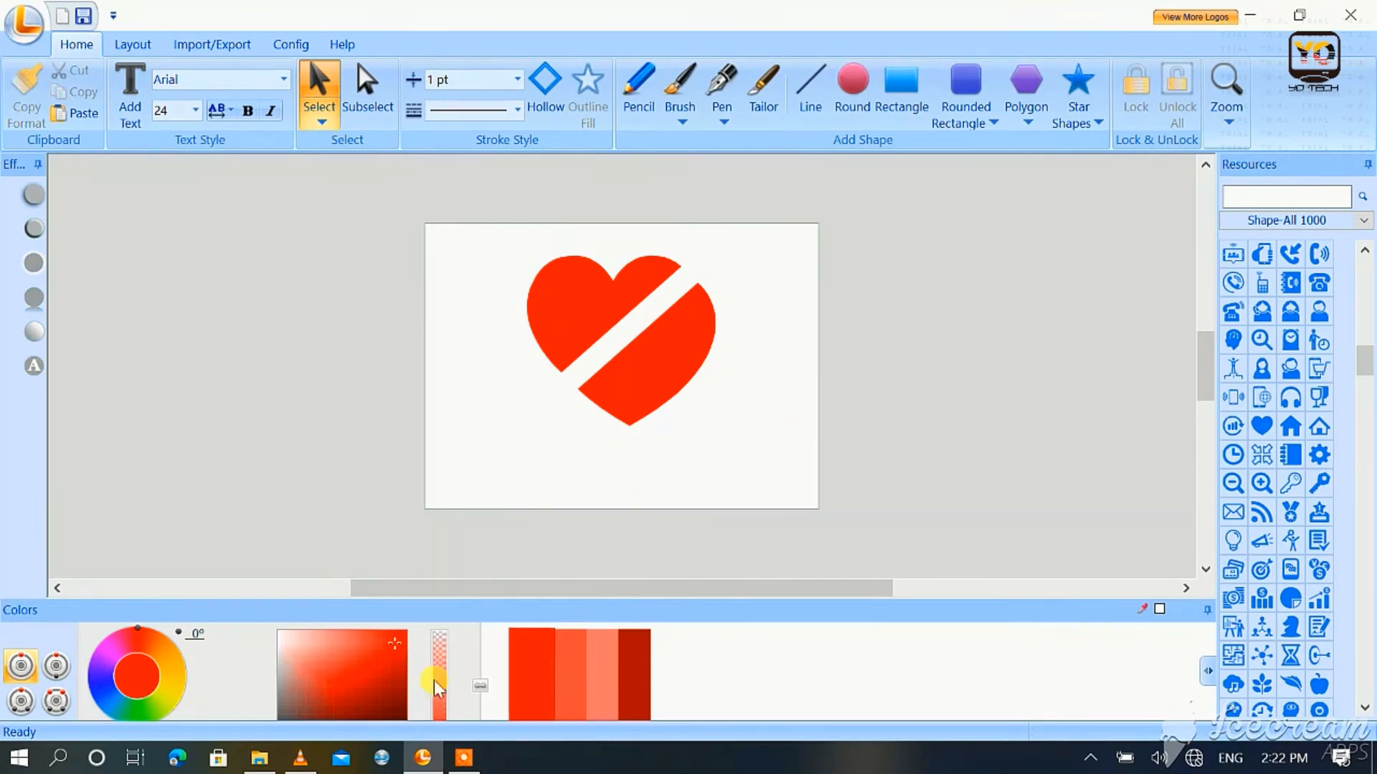
Step: Set the active colour to a dark red shade
{"action": "left_click", "coordinate": [339, 710]}
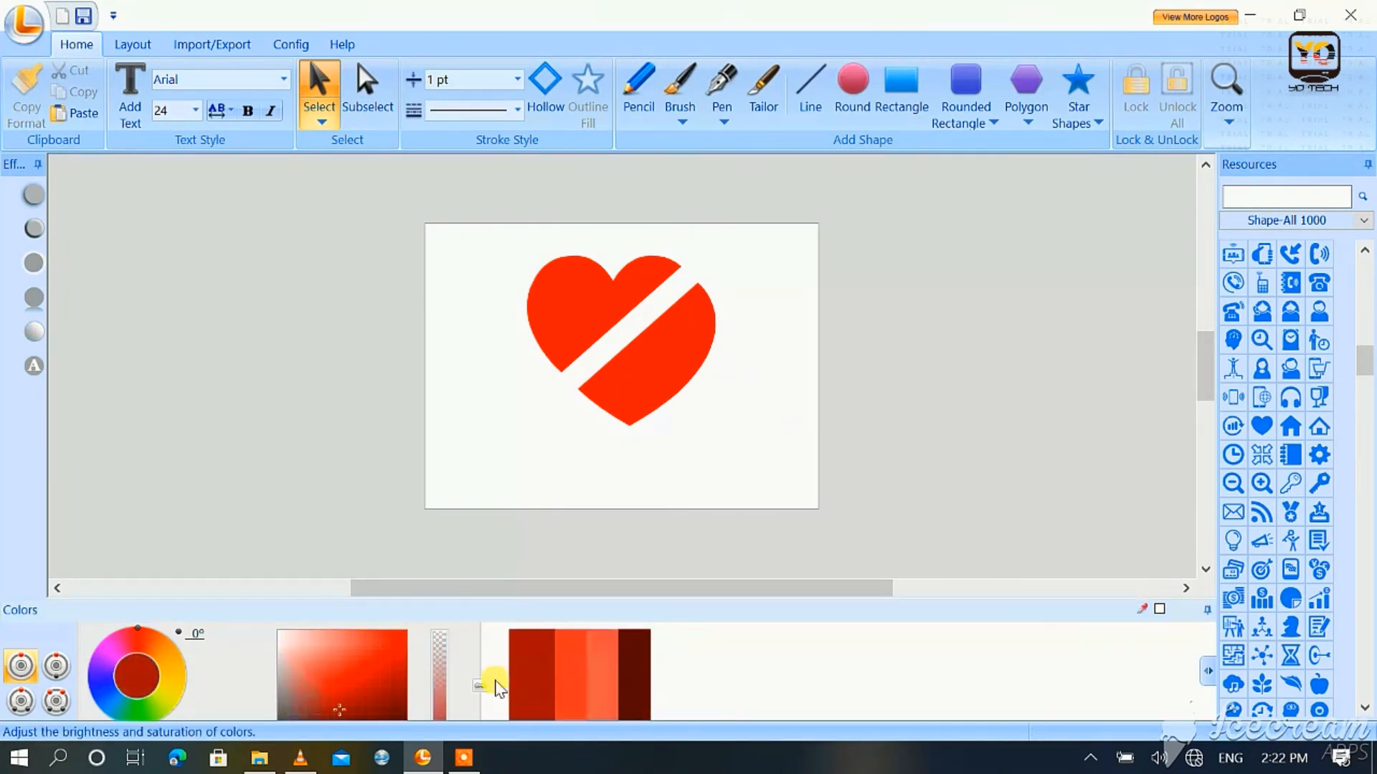
{"action": "left_click", "coordinate": [644, 387]}
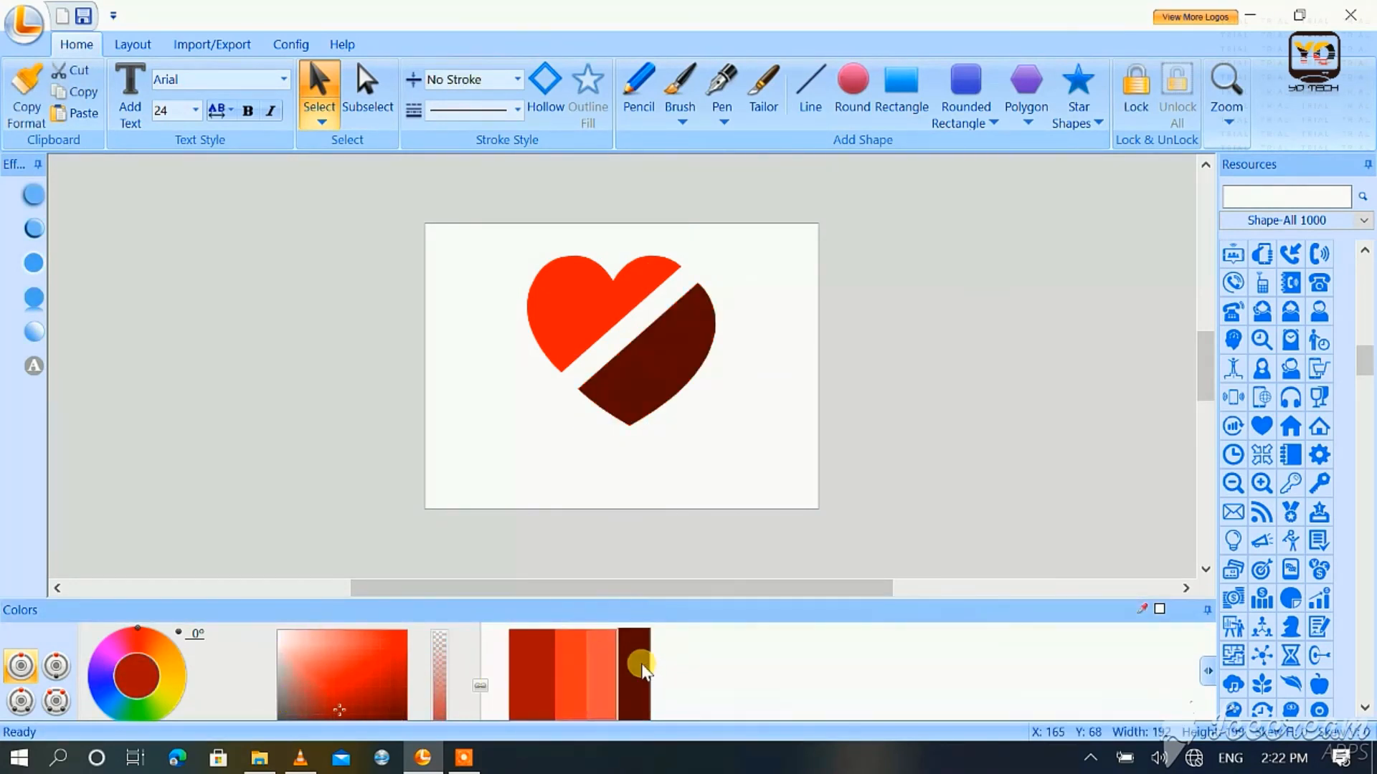
{"action": "left_click", "coordinate": [682, 494]}
Step: Nudge the lower heart piece down to about X 164, Y 73 to widen the diagonal gap
{"action": "left_click", "coordinate": [648, 352]}
{"action": "key", "text": "Right"}
{"action": "key", "text": "Down"}
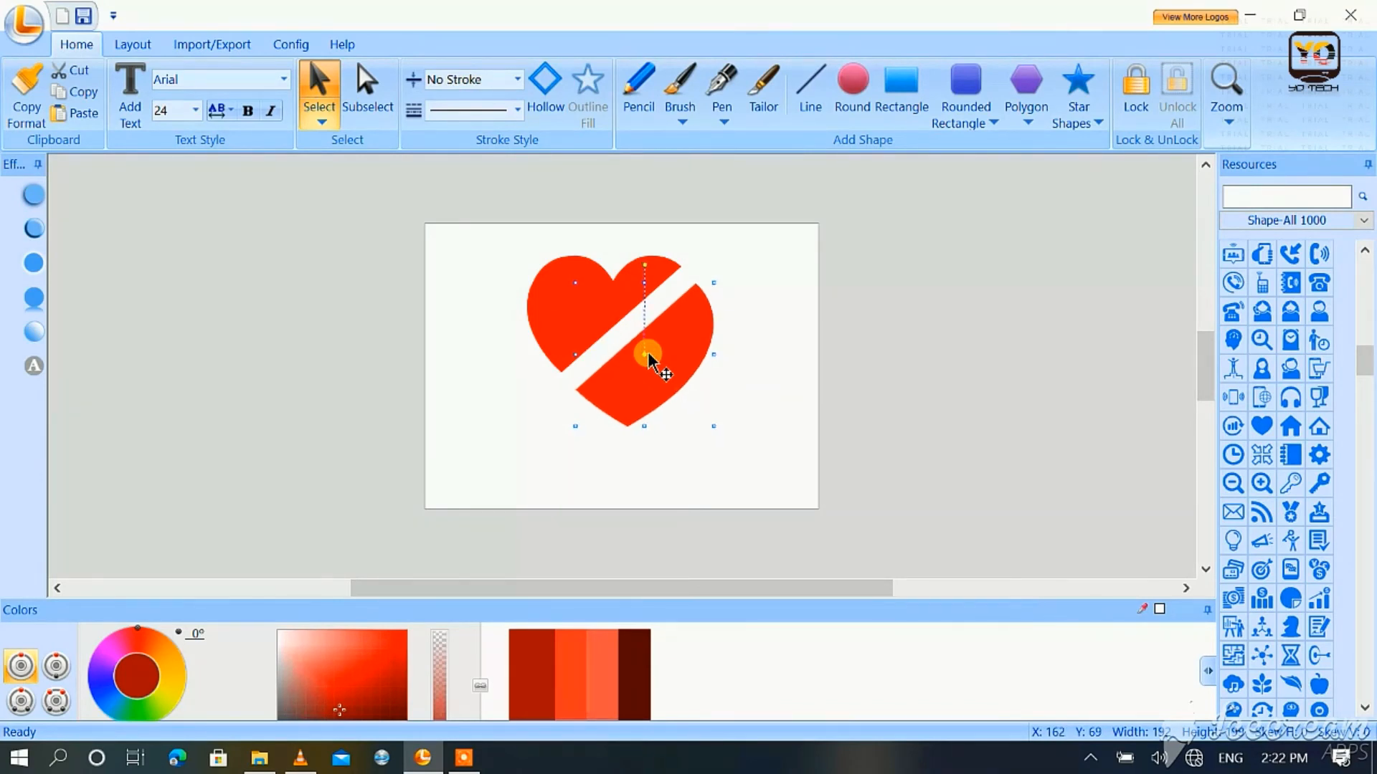
{"action": "key", "text": "Down"}
{"action": "key", "text": "Down"}
{"action": "key", "text": "Down"}
{"action": "key", "text": "Down"}
{"action": "key", "text": "Down"}
{"action": "key", "text": "Down"}
{"action": "key", "text": "Down"}
{"action": "key", "text": "Down"}
{"action": "key", "text": "Down"}
{"action": "key", "text": "Right"}
{"action": "key", "text": "Right"}
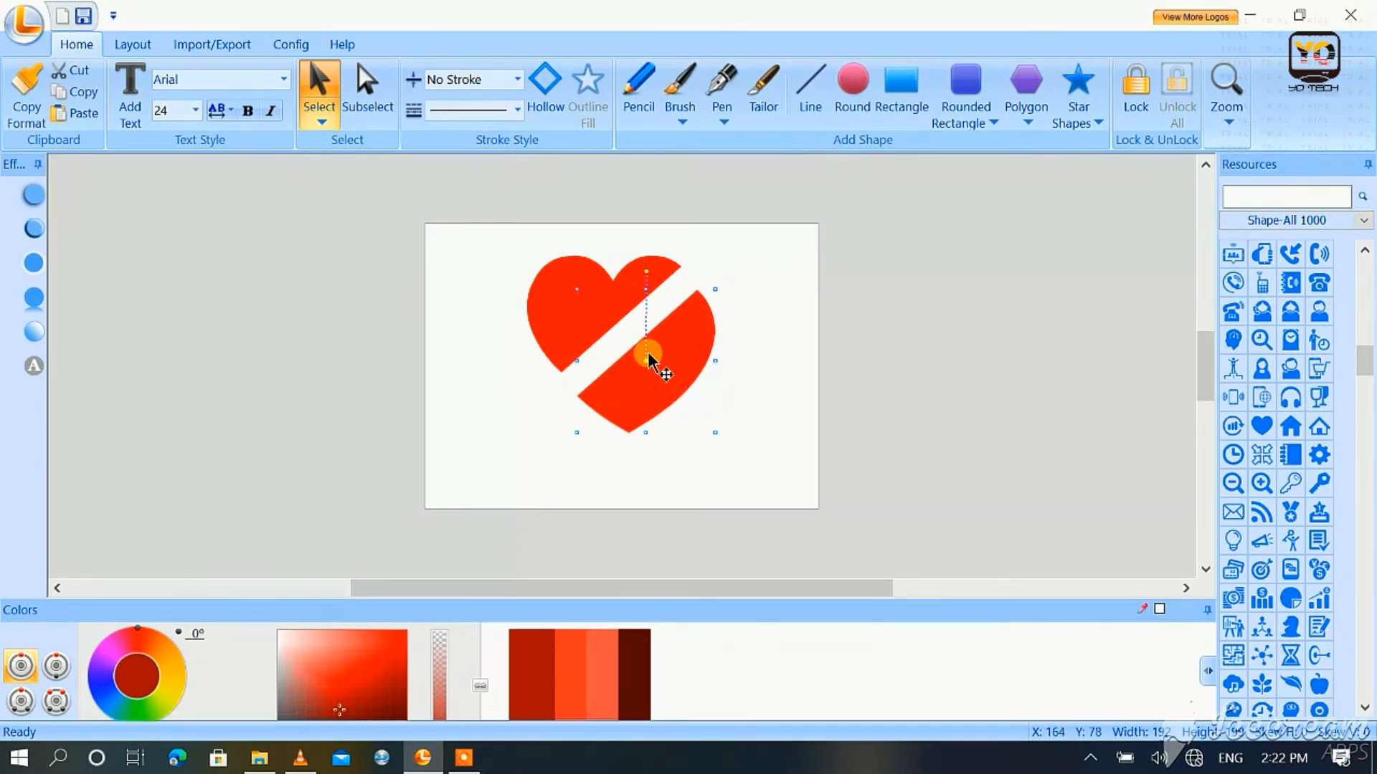
{"action": "key", "text": "Right"}
{"action": "key", "text": "Right"}
{"action": "key", "text": "Down"}
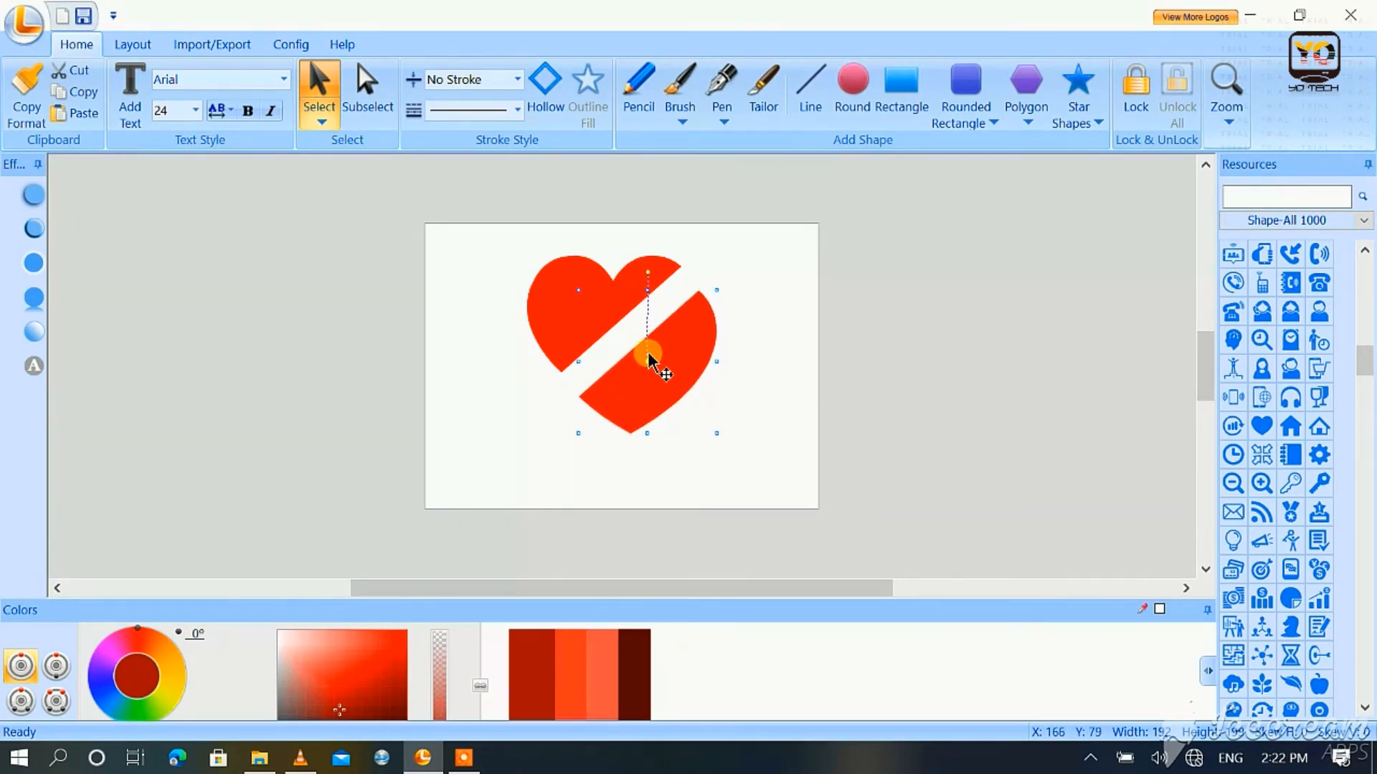
{"action": "key", "text": "Up"}
{"action": "key", "text": "Up"}
{"action": "key", "text": "Up"}
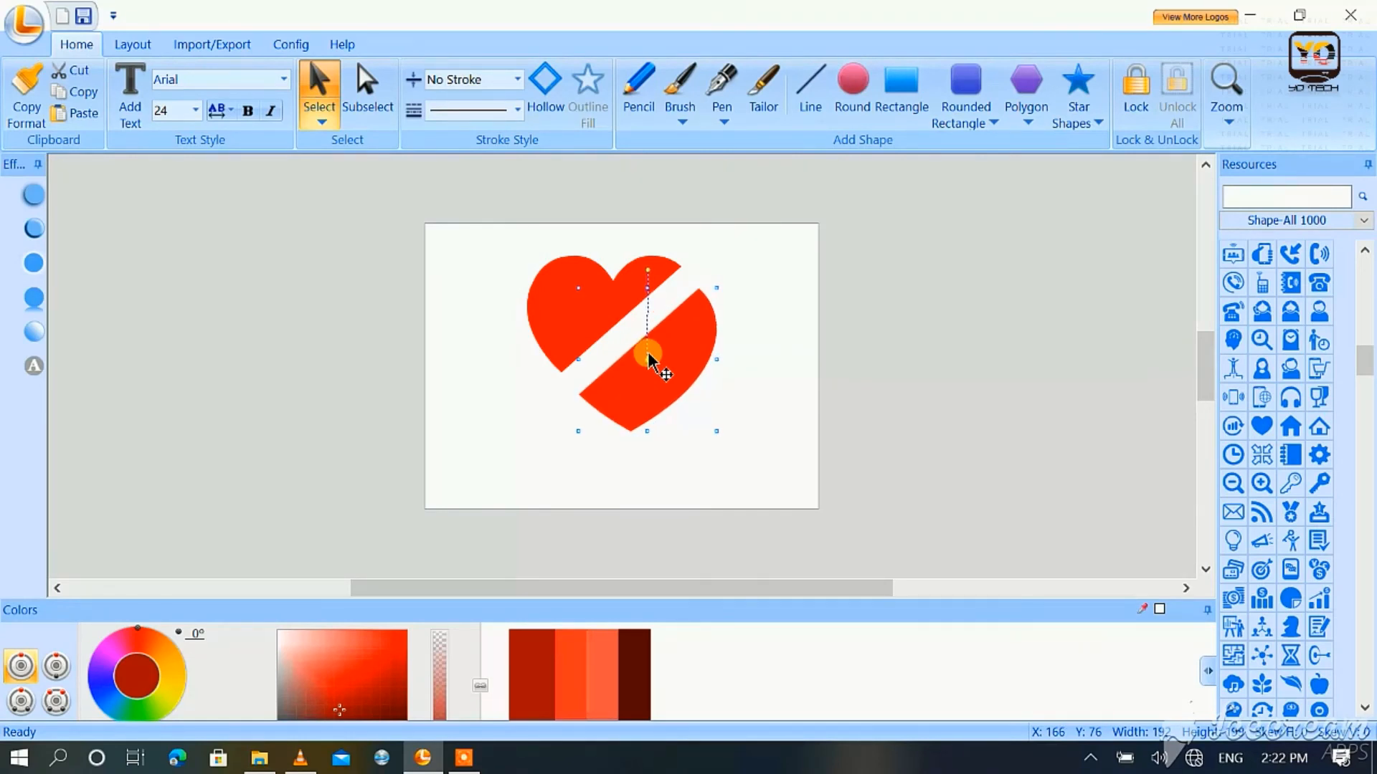
{"action": "left_click", "coordinate": [461, 383]}
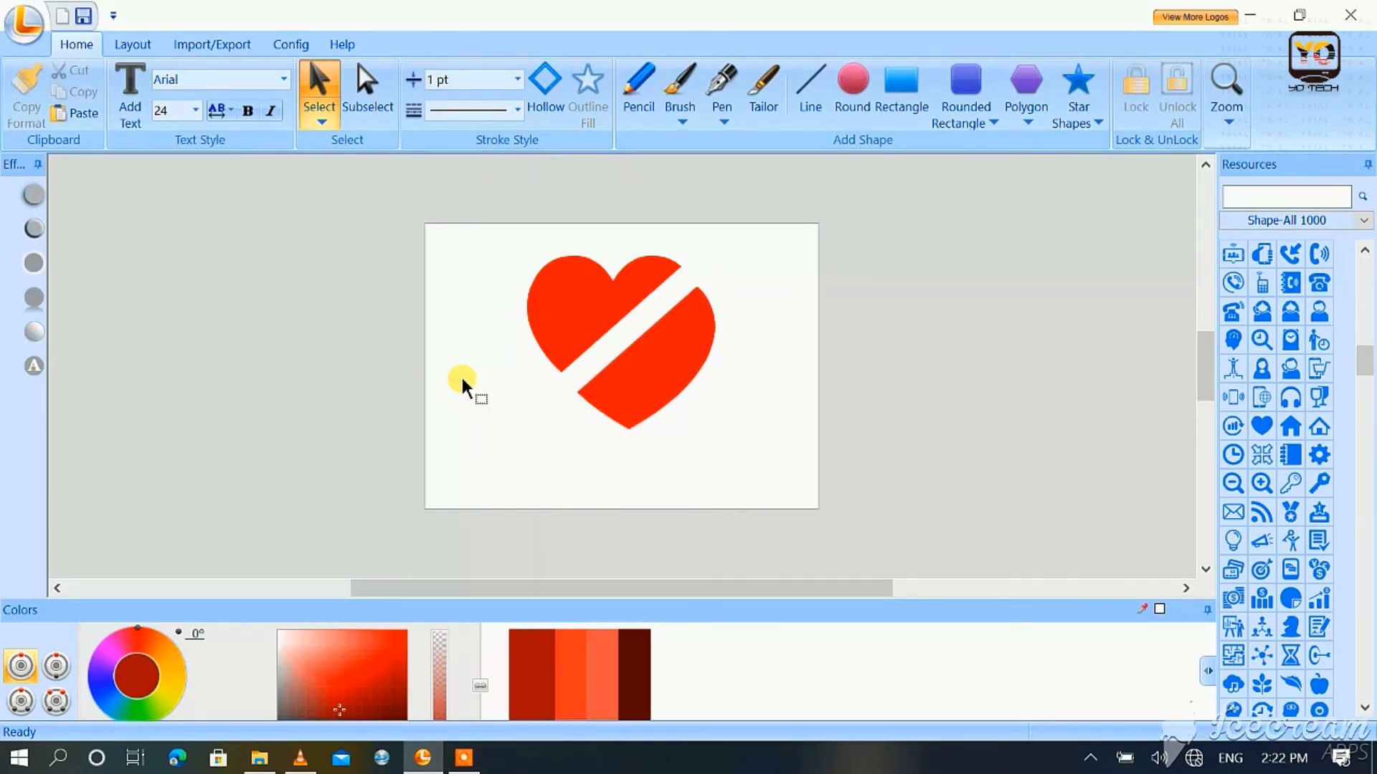
Step: Add the text "HEART BROKEN" to the canvas
{"action": "left_click", "coordinate": [131, 80]}
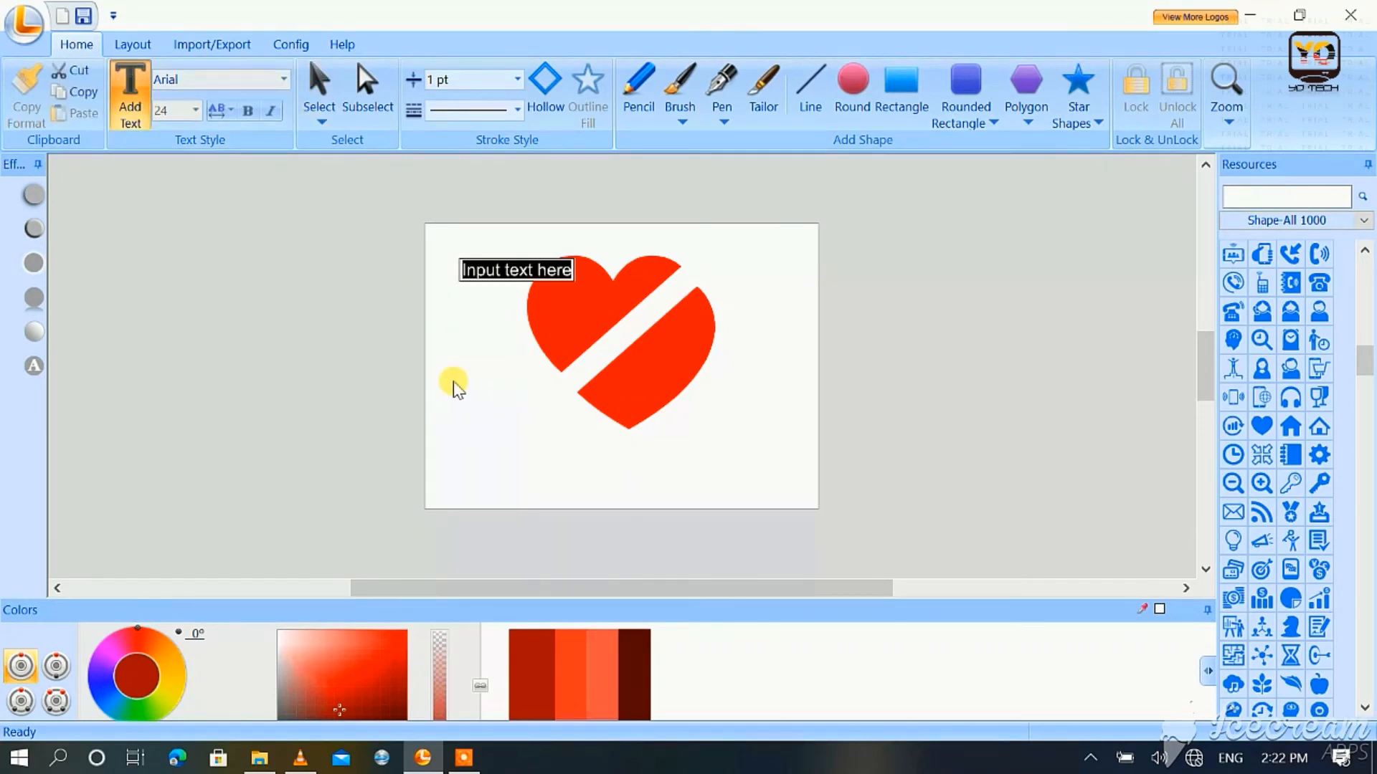
{"action": "type", "text": "HEART BROKEN"}
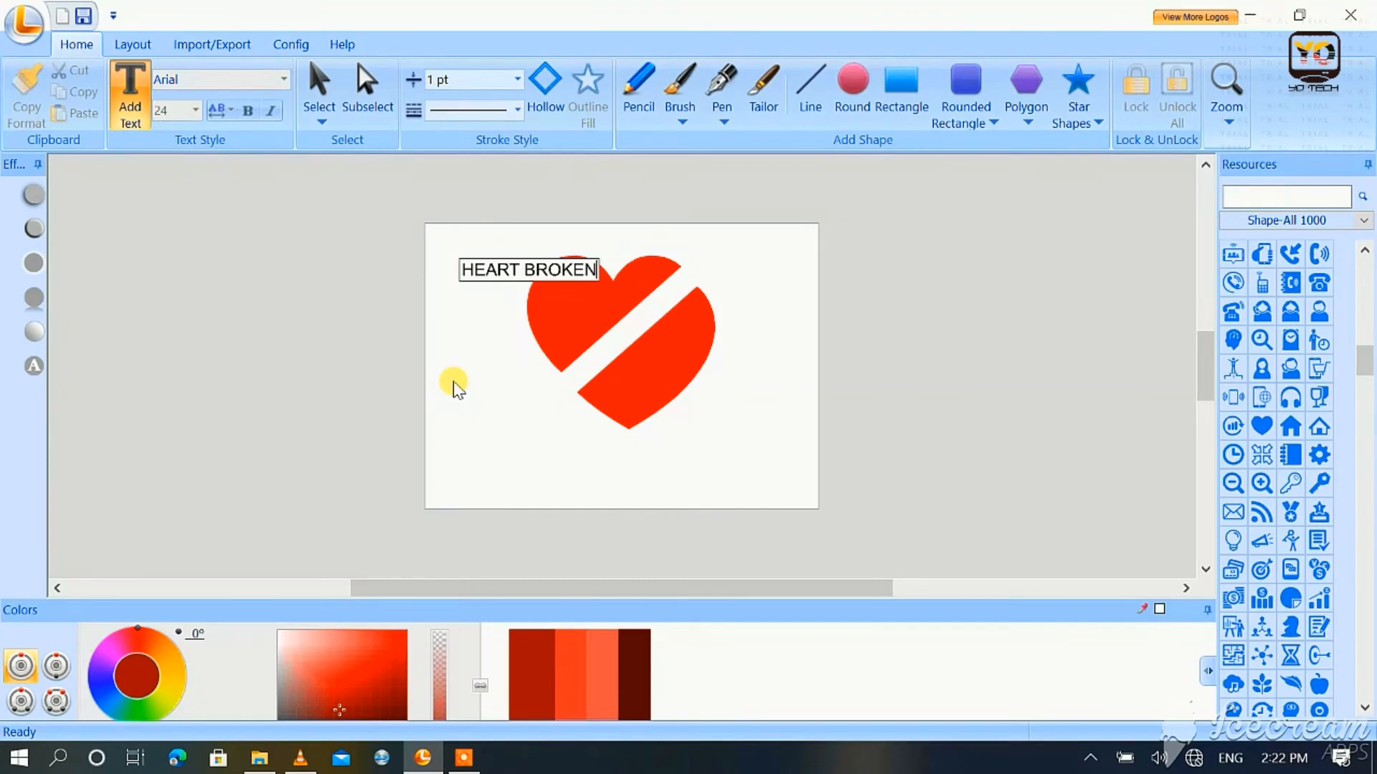
{"action": "left_click", "coordinate": [453, 384]}
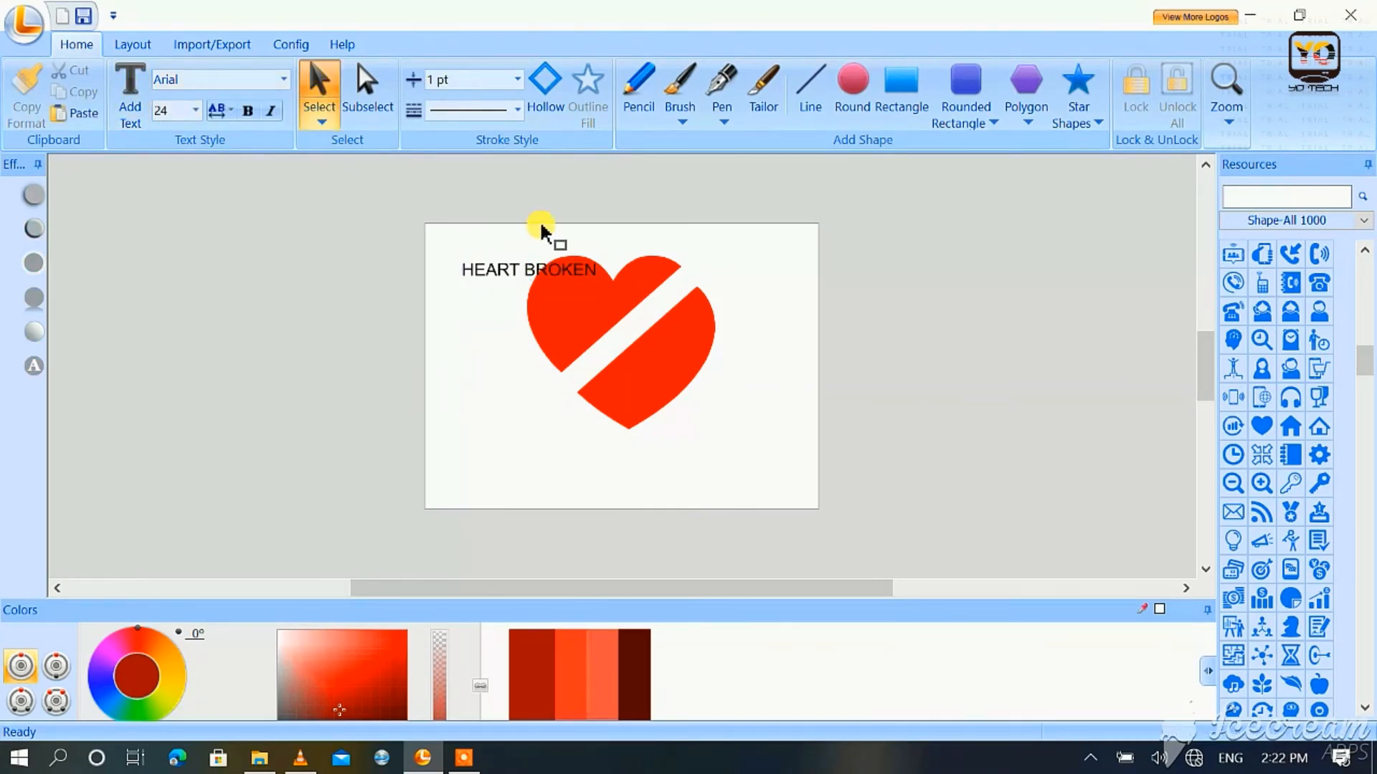
Step: Rotate the "HEART BROKEN" text about 40 degrees counterclockwise and fit it into the diagonal gap at about X 197, Y 73
{"action": "left_click_drag", "start_coordinate": [502, 267], "coordinate": [596, 314]}
{"action": "key", "text": "Right"}
{"action": "key", "text": "Right"}
{"action": "key", "text": "Up"}
{"action": "key", "text": "Up"}
{"action": "key", "text": "Up"}
{"action": "key", "text": "Up"}
{"action": "key", "text": "Right"}
{"action": "key", "text": "Right"}
{"action": "key", "text": "Right"}
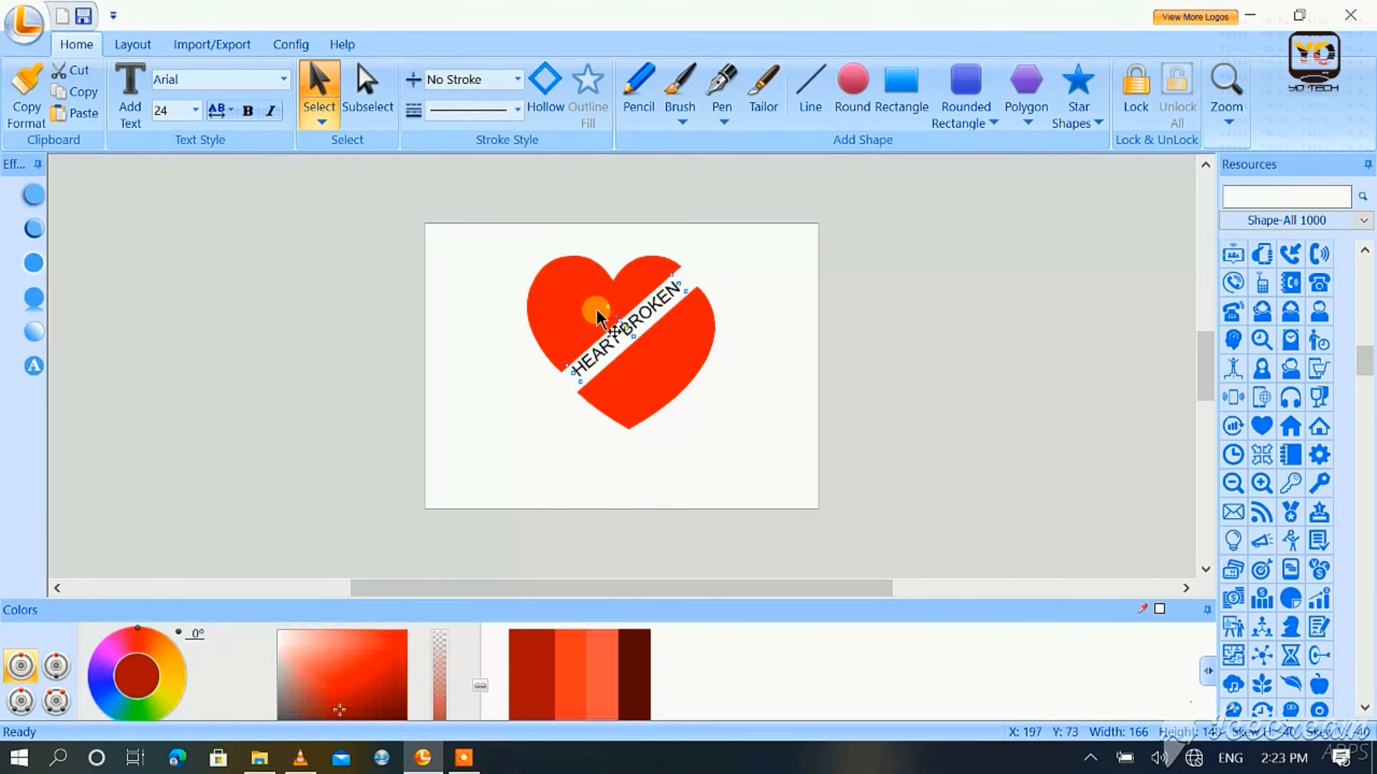
Step: Fine-tune the lower heart piece's position beneath the text to about X 165, Y 71
{"action": "left_click", "coordinate": [695, 350]}
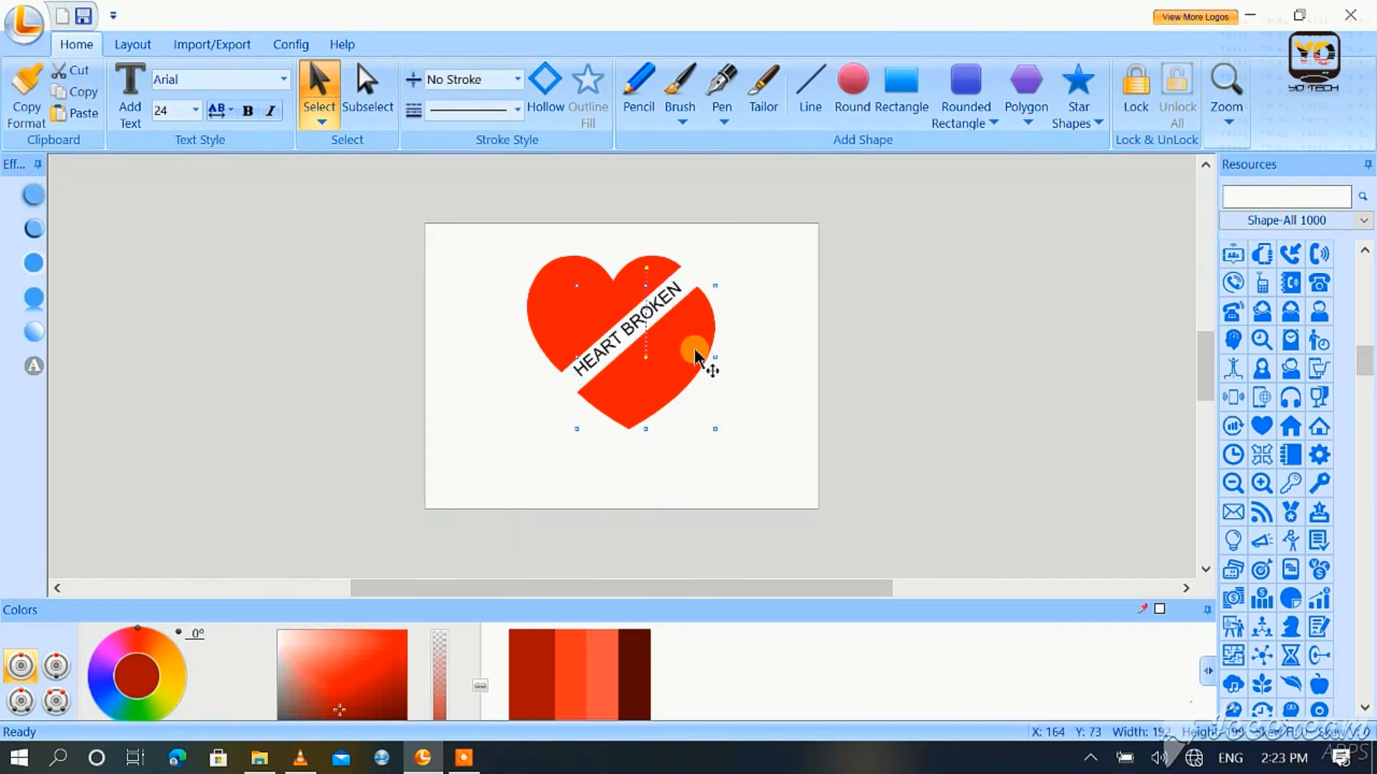
{"action": "key", "text": "Left"}
{"action": "key", "text": "Left"}
{"action": "left_click", "coordinate": [745, 369]}
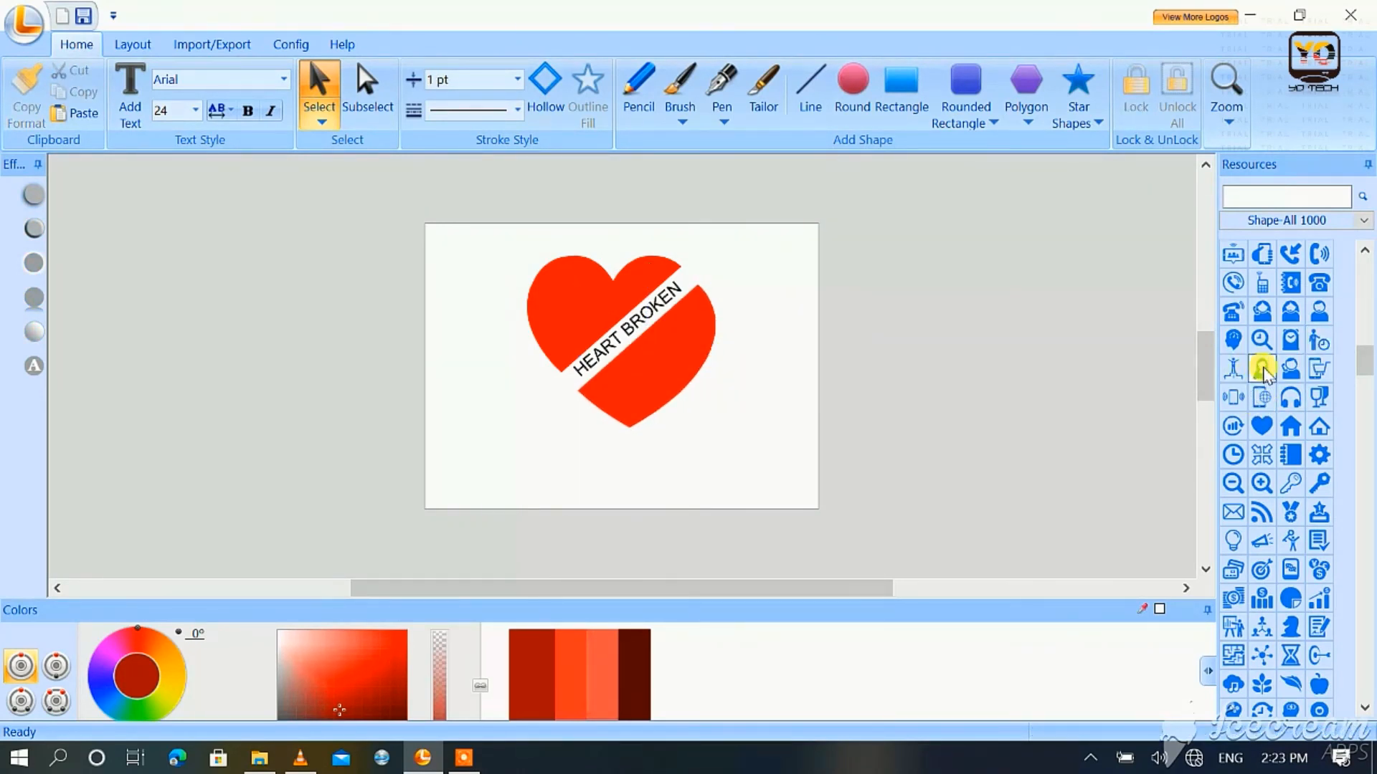
Step: Apply a short, fading Reflection preset to the lower heart piece
{"action": "left_click_drag", "start_coordinate": [1361, 352], "coordinate": [1371, 631]}
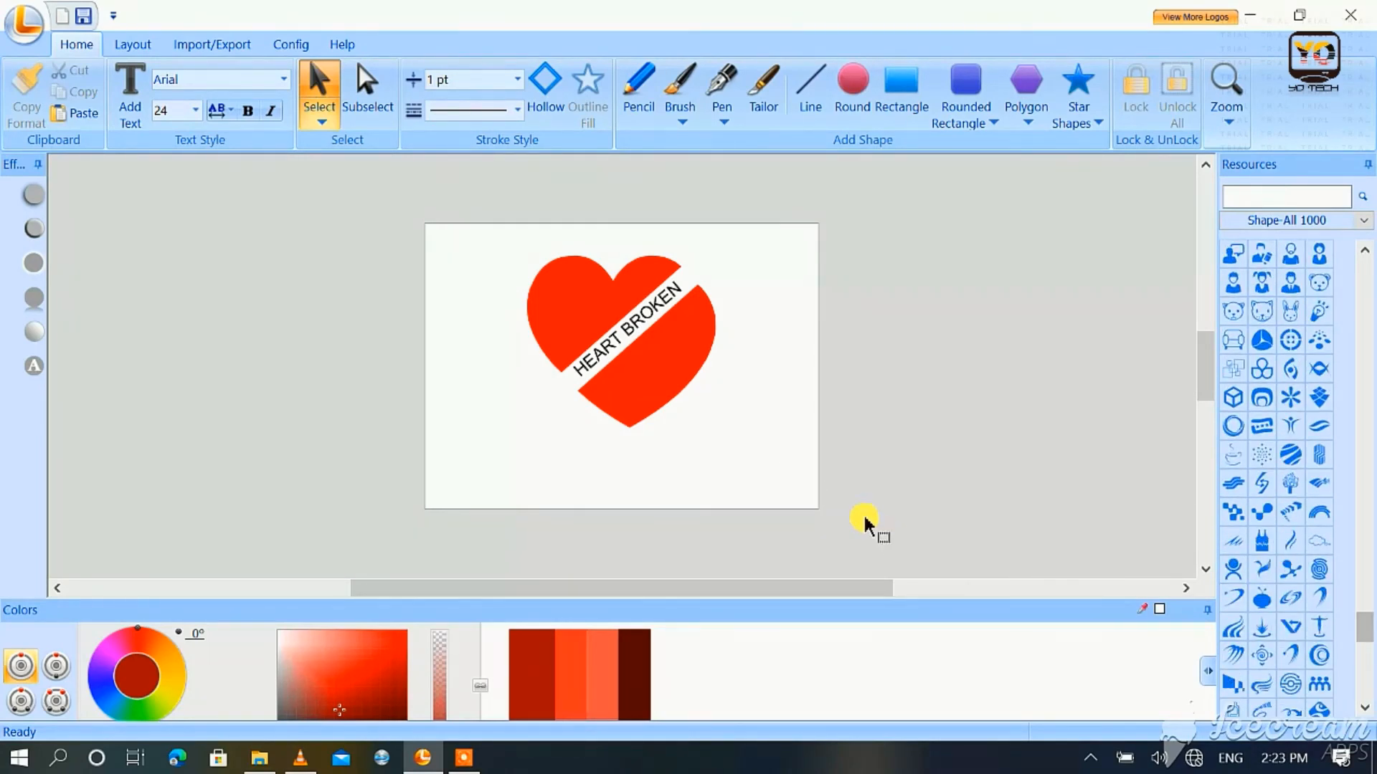
{"action": "left_click", "coordinate": [636, 387]}
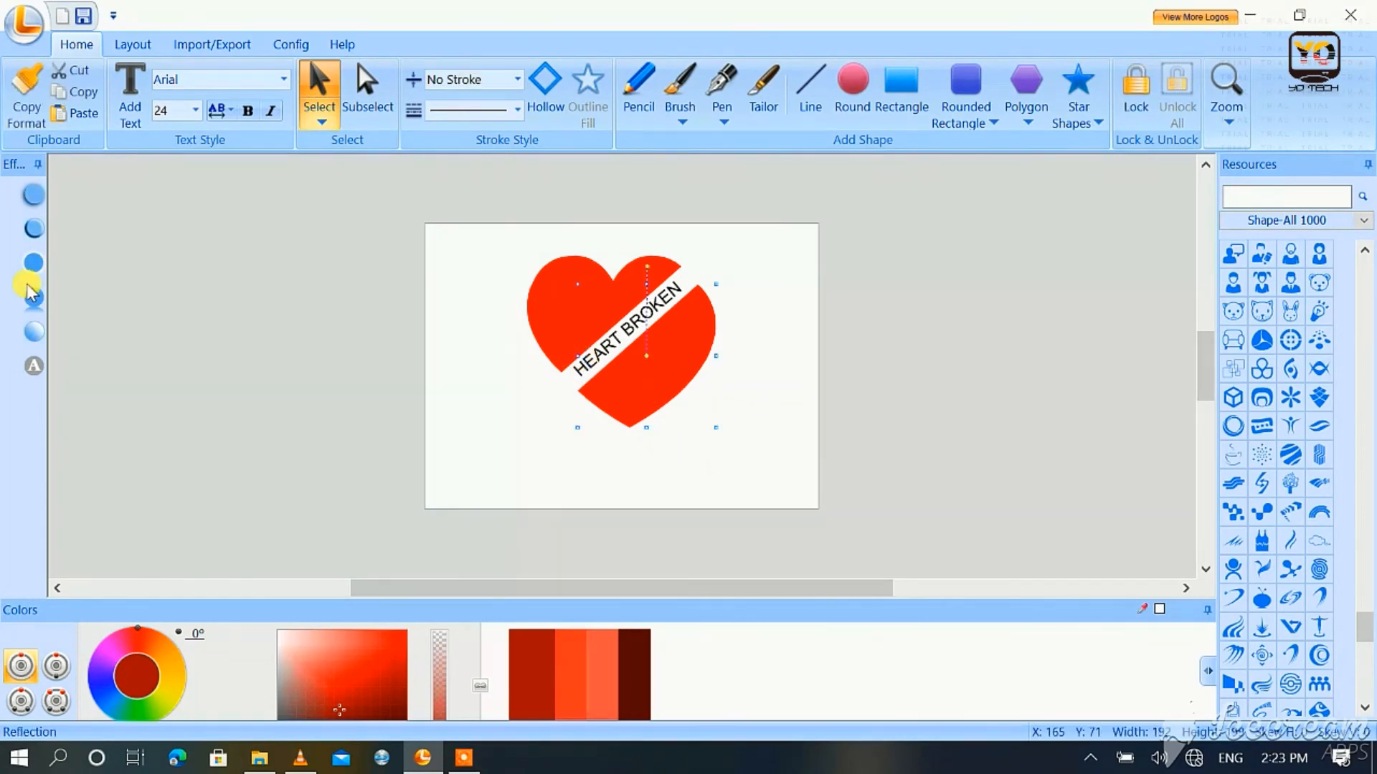
{"action": "left_click", "coordinate": [37, 297]}
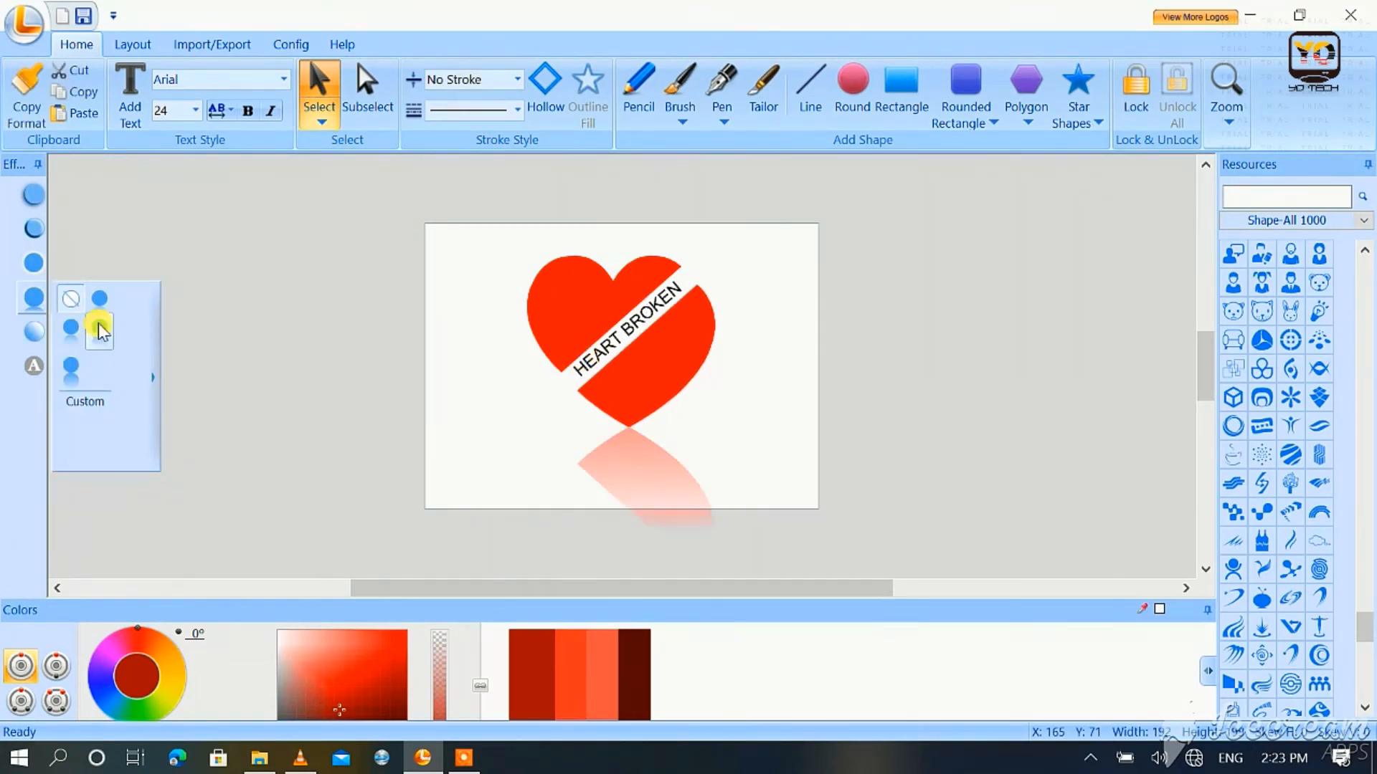
{"action": "left_click", "coordinate": [102, 307]}
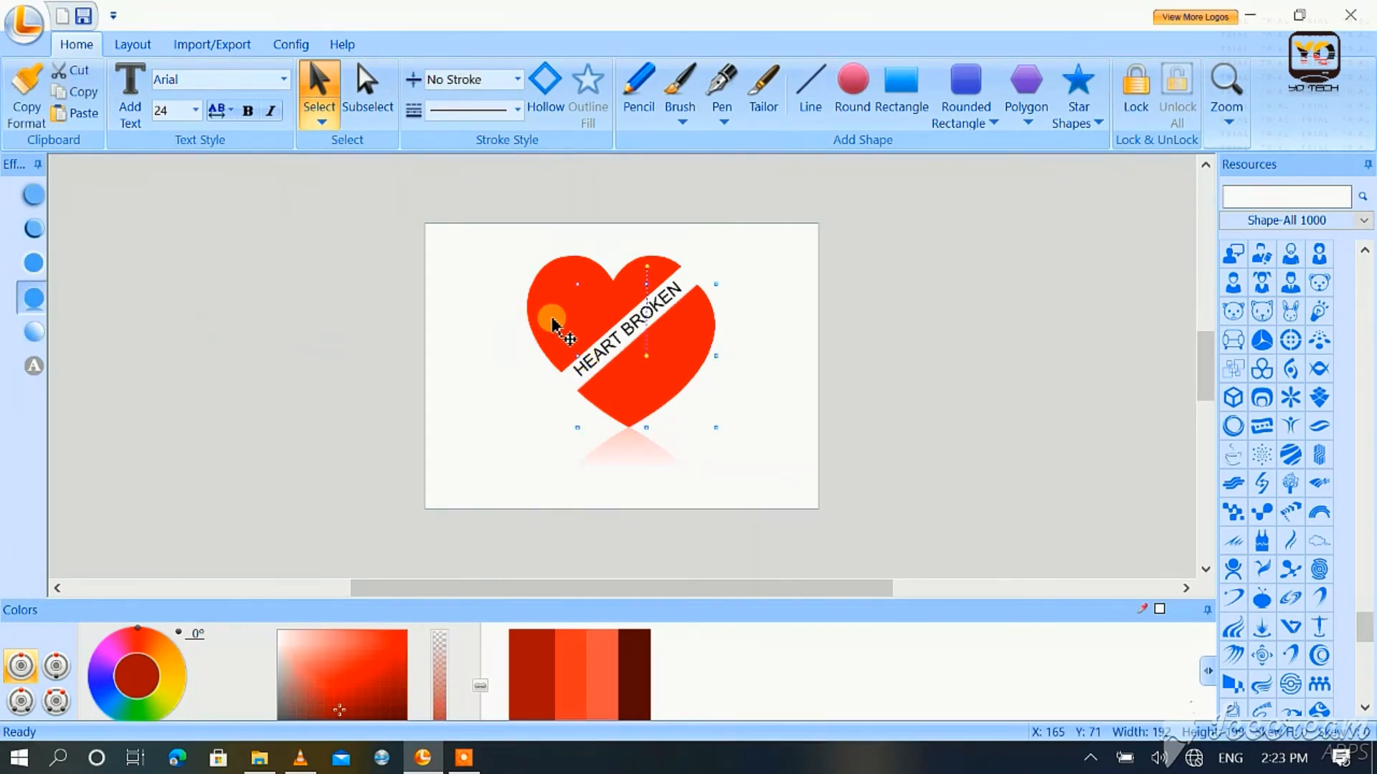
Step: Apply the bevel preset that leaves only shaded red edges to the upper heart piece and to the lower one
{"action": "left_click", "coordinate": [34, 228]}
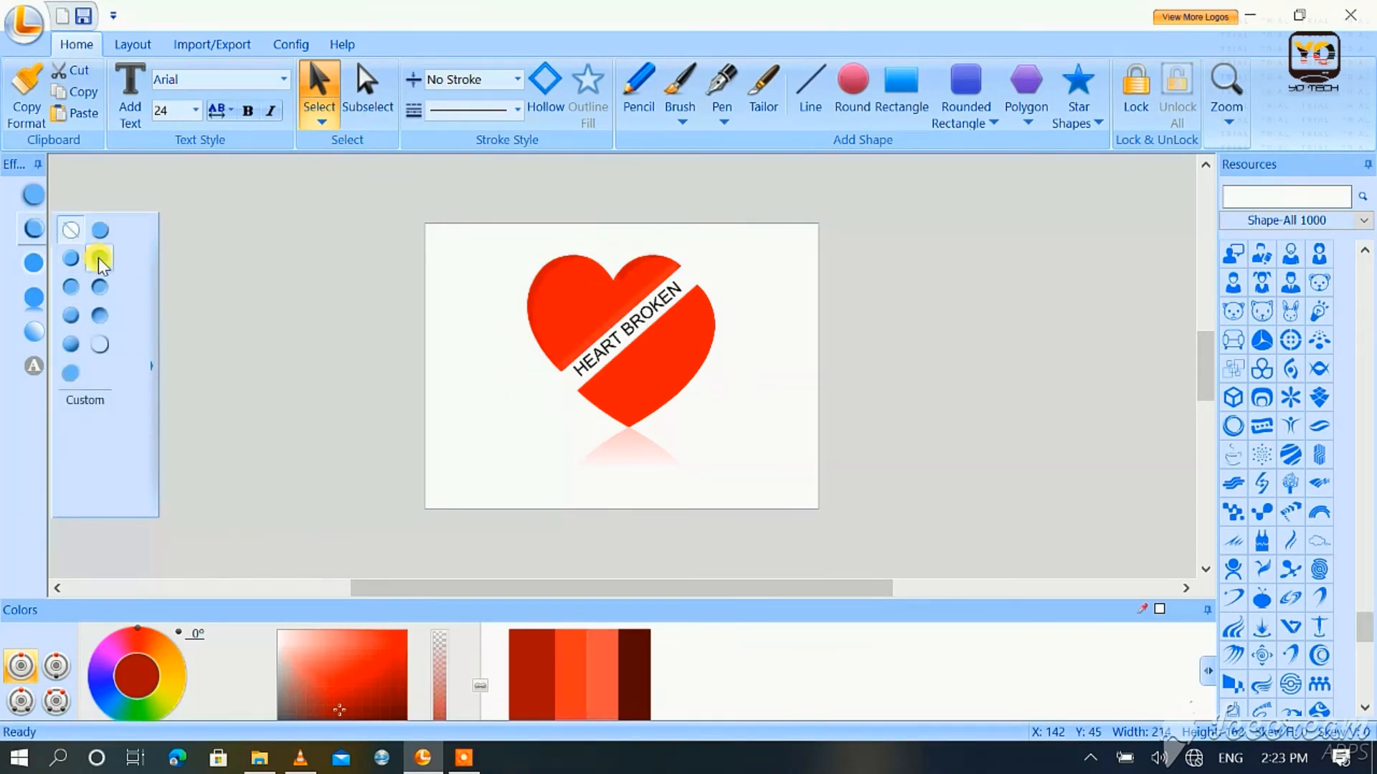
{"action": "left_click", "coordinate": [105, 343]}
{"action": "left_click", "coordinate": [636, 378]}
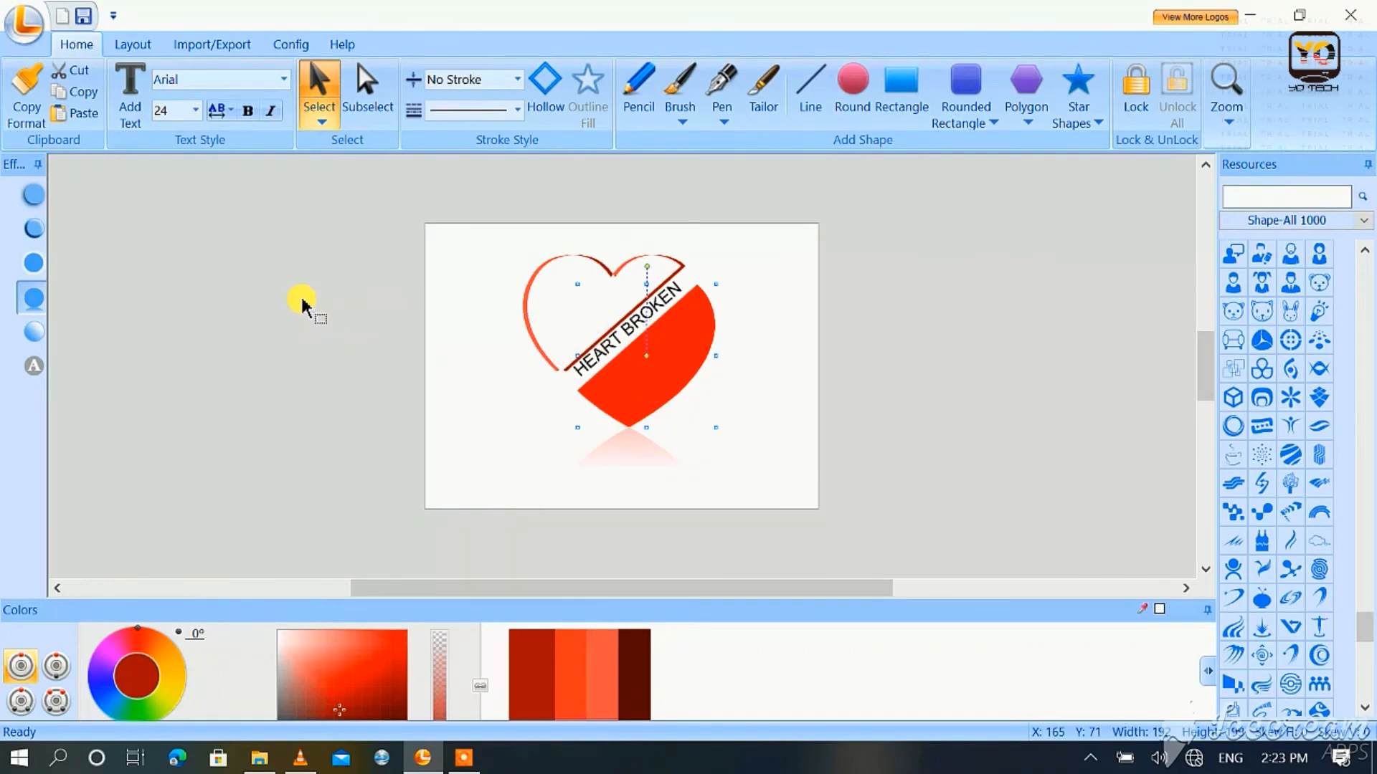
{"action": "left_click", "coordinate": [30, 231]}
{"action": "left_click", "coordinate": [103, 346]}
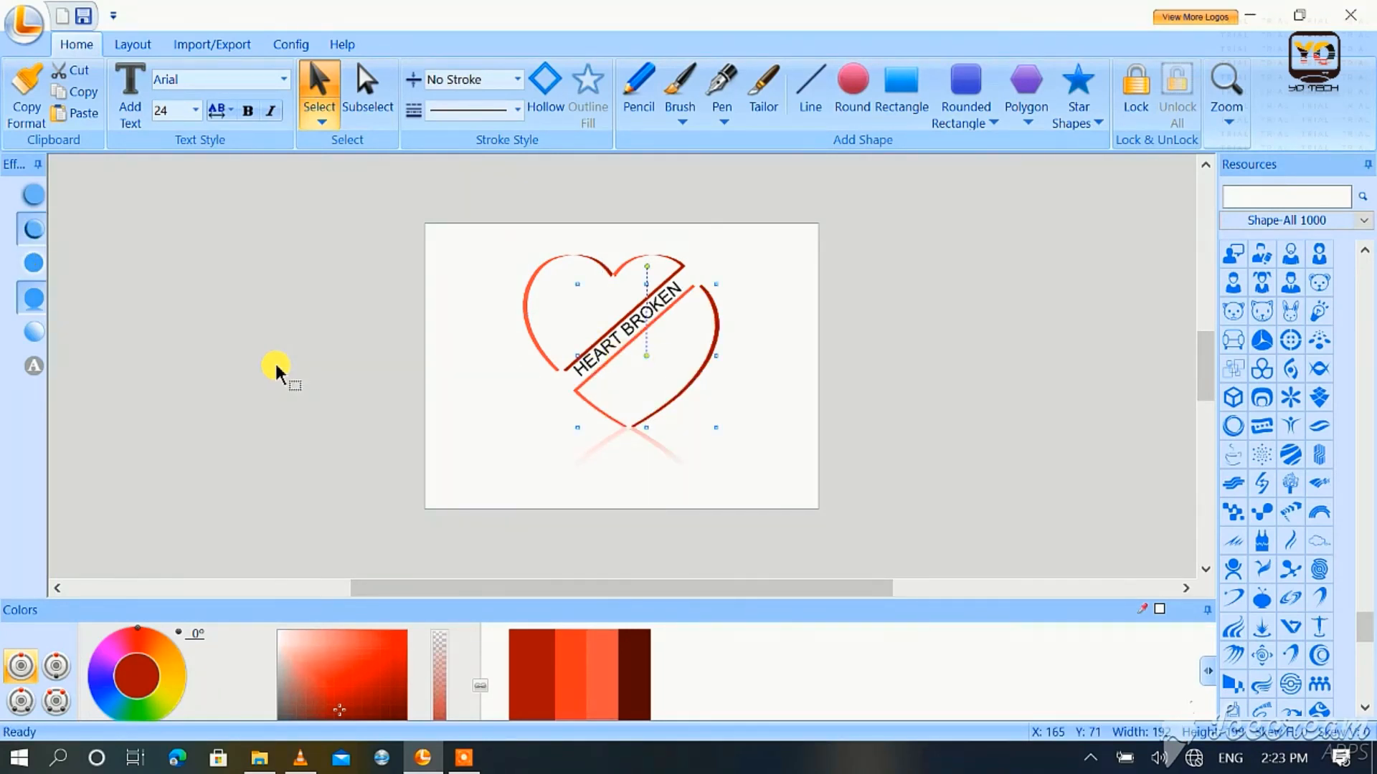
Step: Apply Gradient presets to both heart pieces, using the radial ring preset for the upper one
{"action": "left_click", "coordinate": [32, 332]}
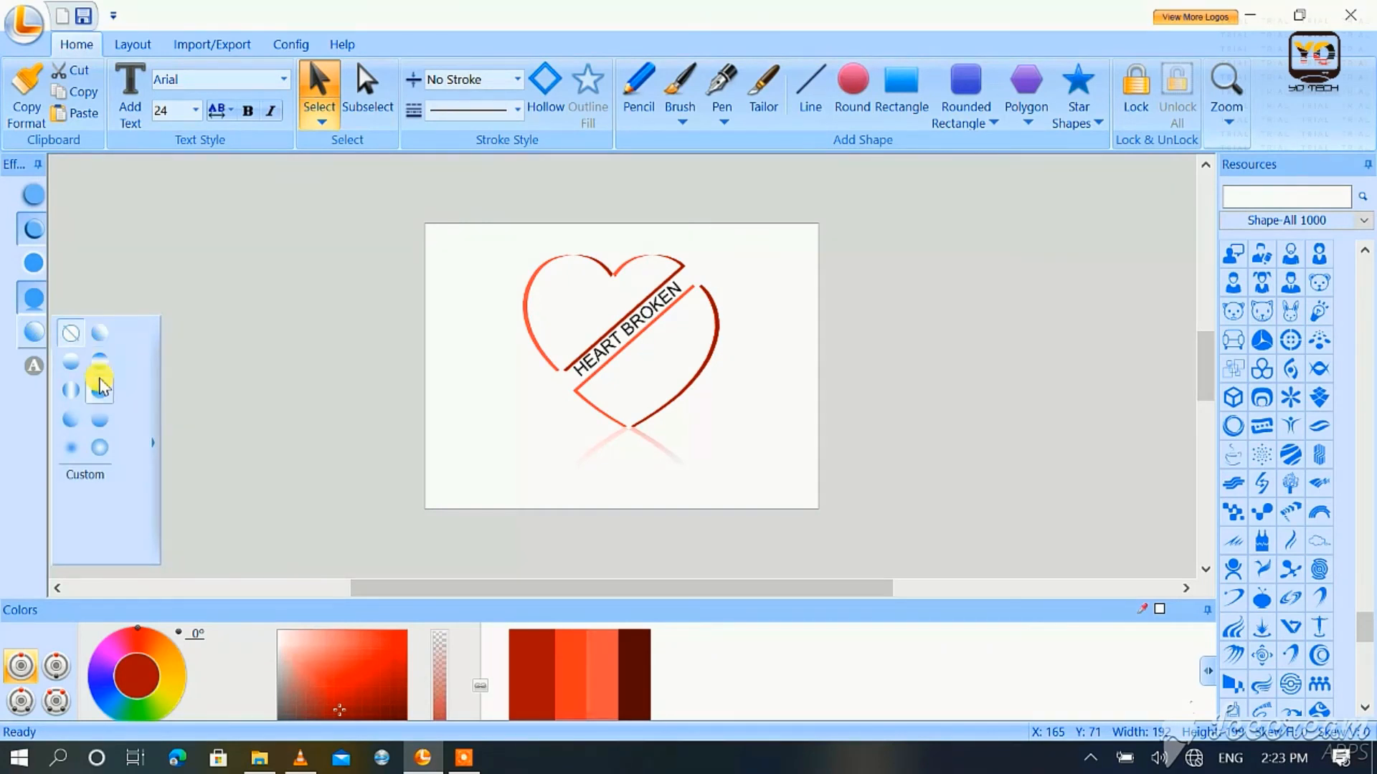
{"action": "left_click", "coordinate": [667, 400]}
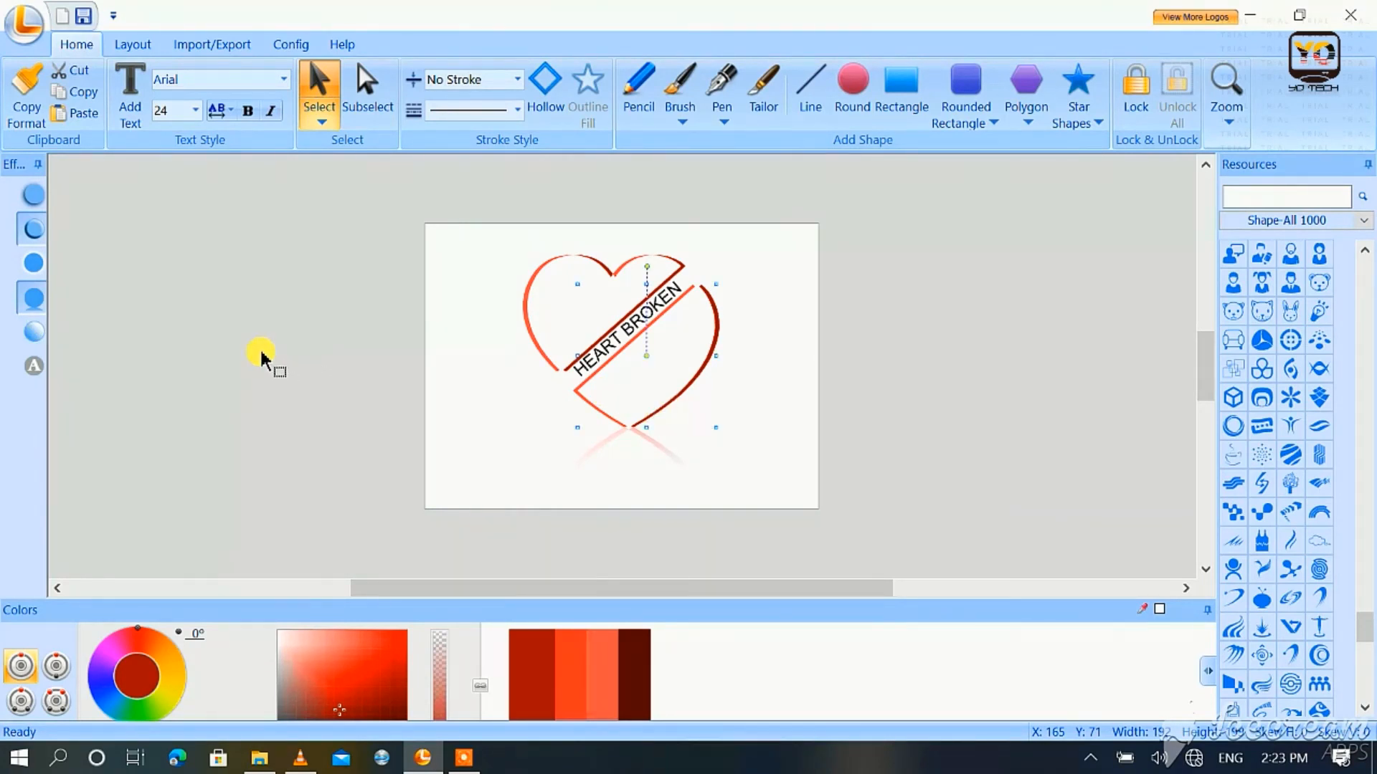
{"action": "left_click", "coordinate": [32, 332]}
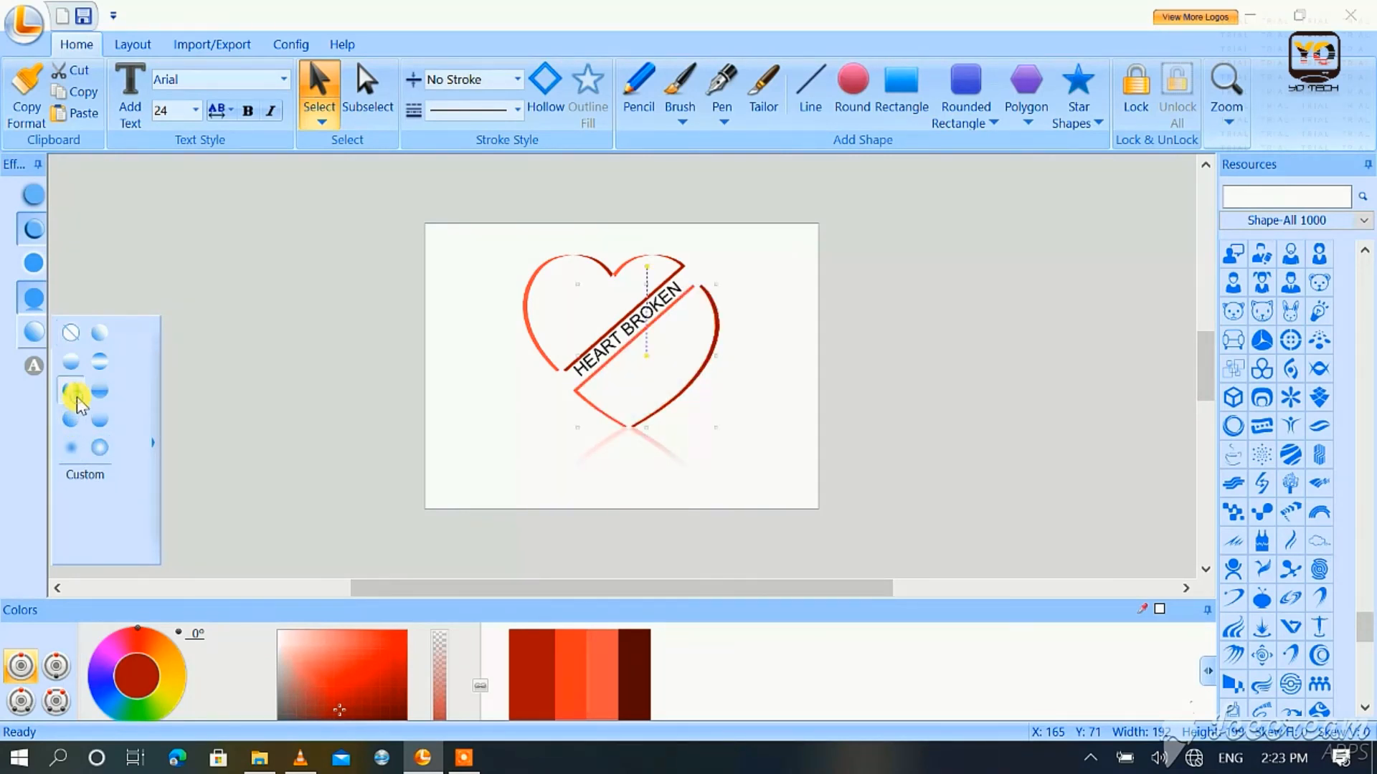
{"action": "left_click", "coordinate": [501, 431]}
{"action": "left_click", "coordinate": [562, 347]}
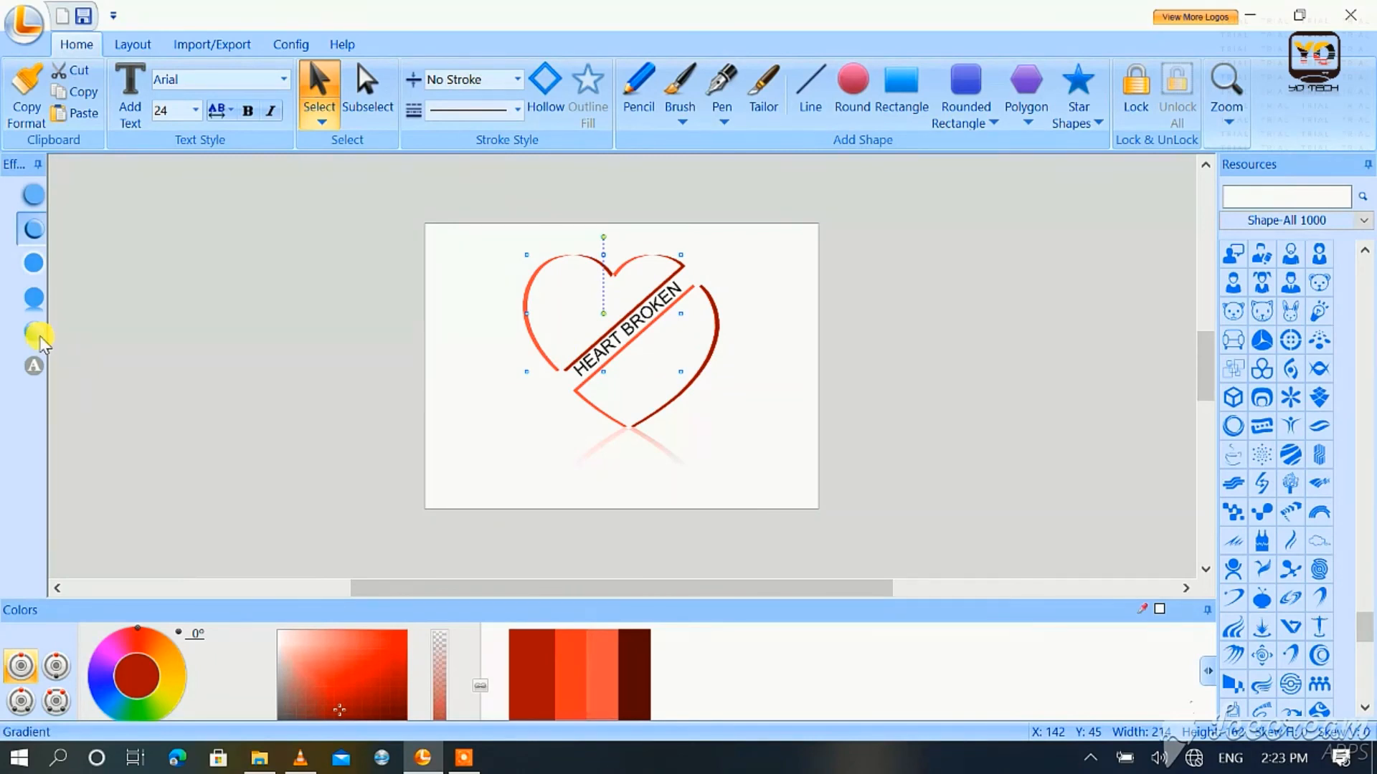
{"action": "left_click", "coordinate": [34, 332]}
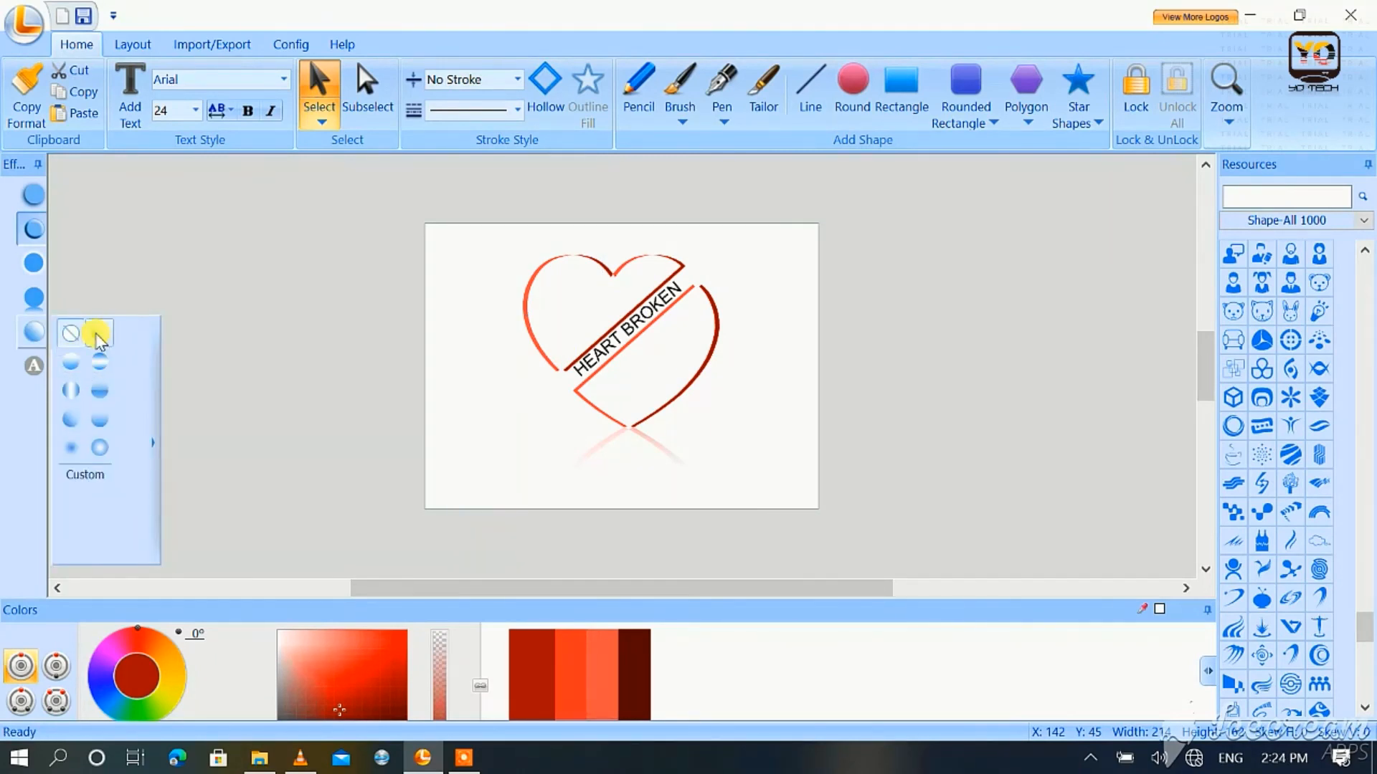
{"action": "left_click", "coordinate": [97, 452]}
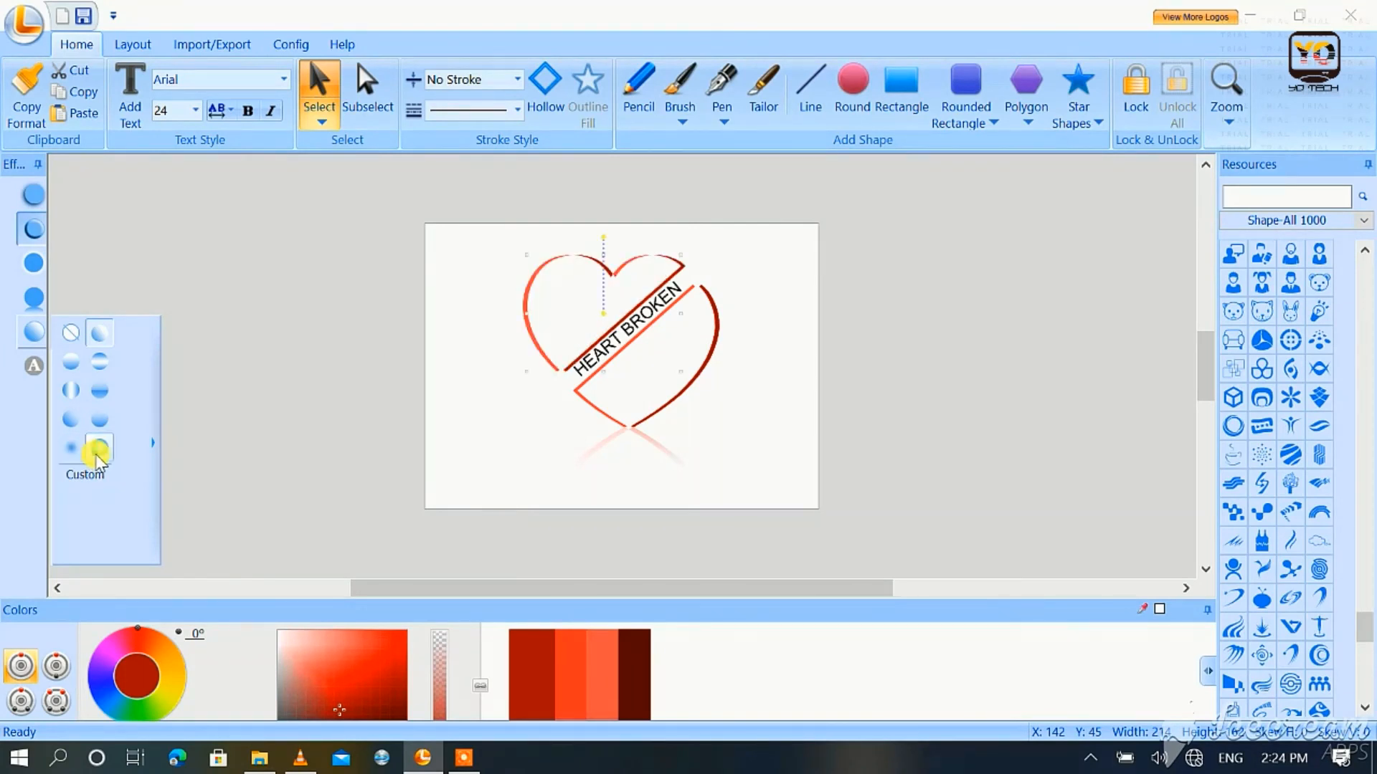
Step: Nudge the lower outlined heart piece to about X 166, Y 73 and clear the selection
{"action": "left_click", "coordinate": [646, 395]}
{"action": "key", "text": "Left"}
{"action": "key", "text": "Right"}
{"action": "key", "text": "Right"}
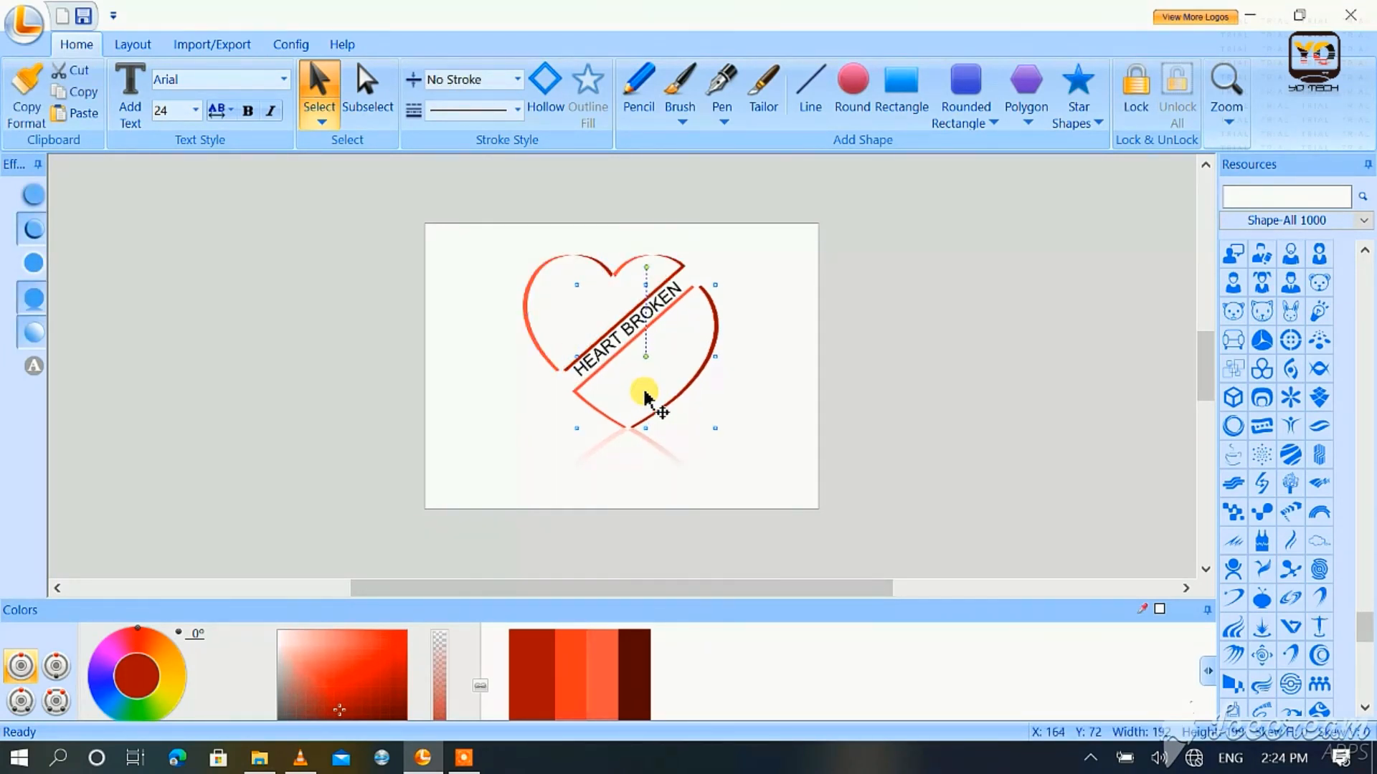
{"action": "key", "text": "Down"}
{"action": "key", "text": "Right"}
{"action": "key", "text": "Down"}
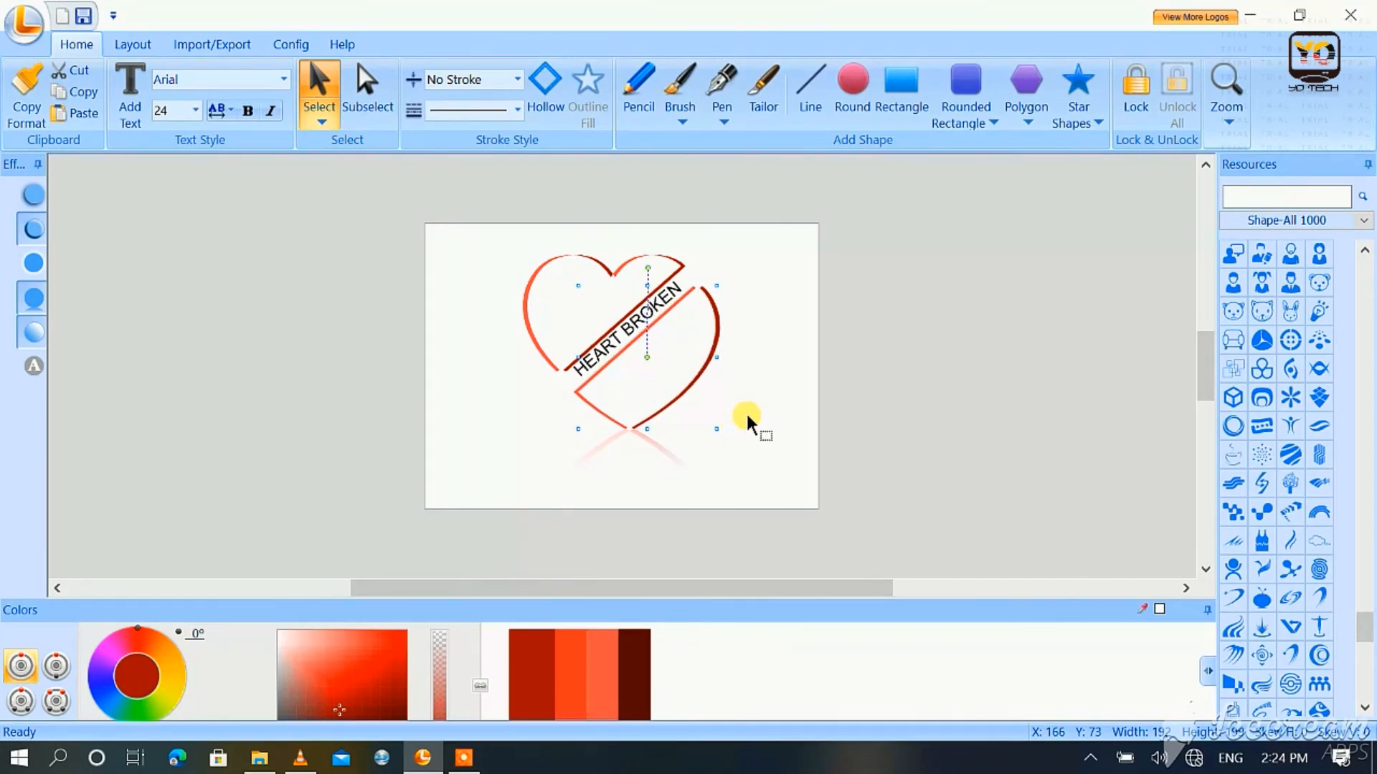
{"action": "left_click", "coordinate": [604, 281]}
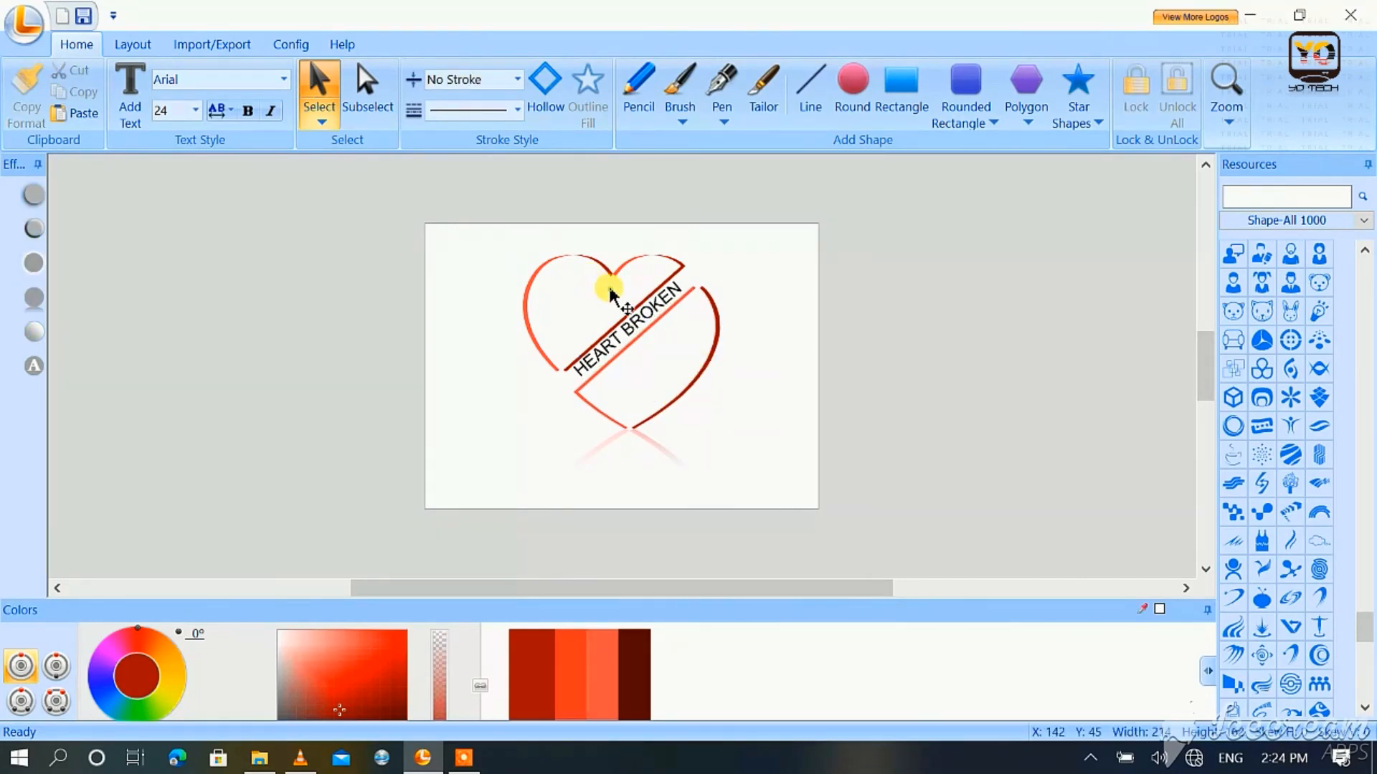
{"action": "left_click", "coordinate": [788, 330]}
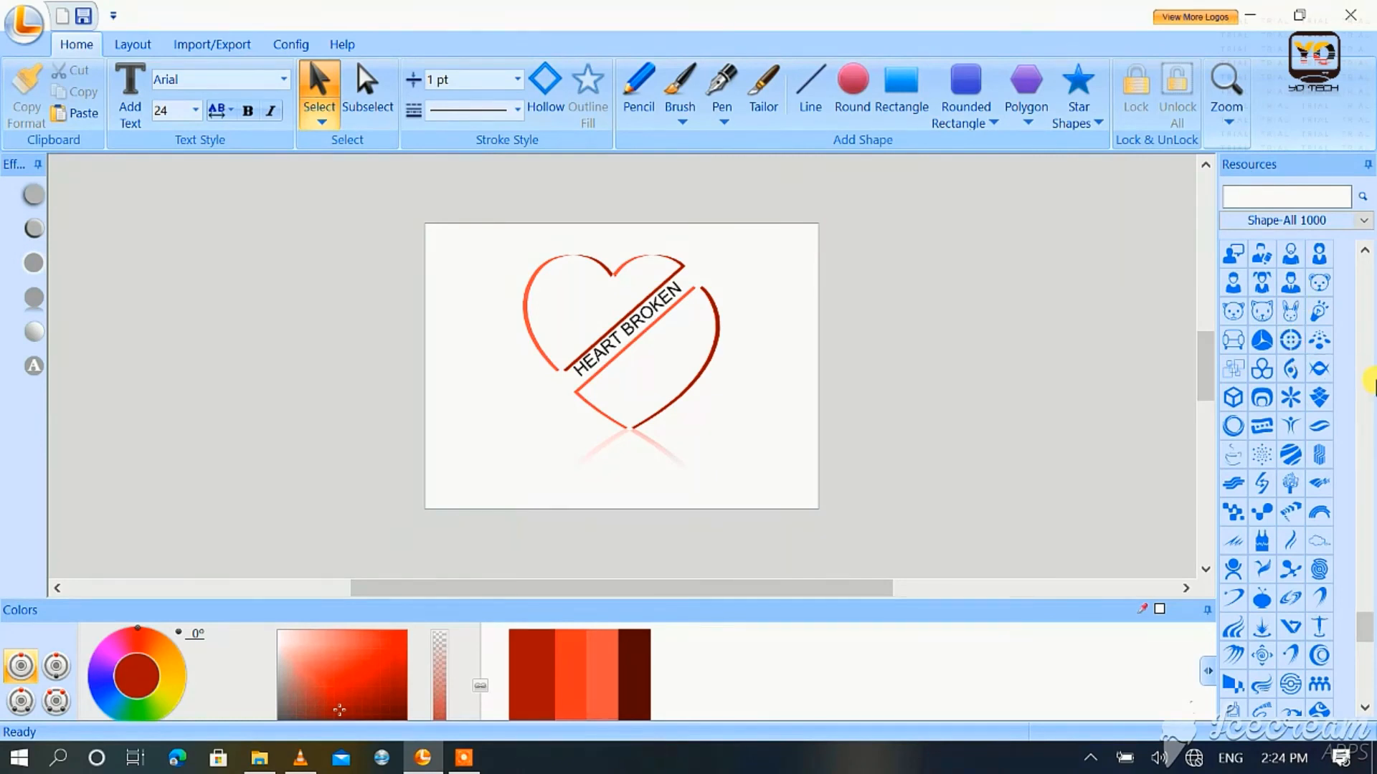
Step: Insert the outlined circled play symbol from the Arrow shapes and shrink it to about 36 wide
{"action": "left_click_drag", "start_coordinate": [1364, 631], "coordinate": [1361, 408]}
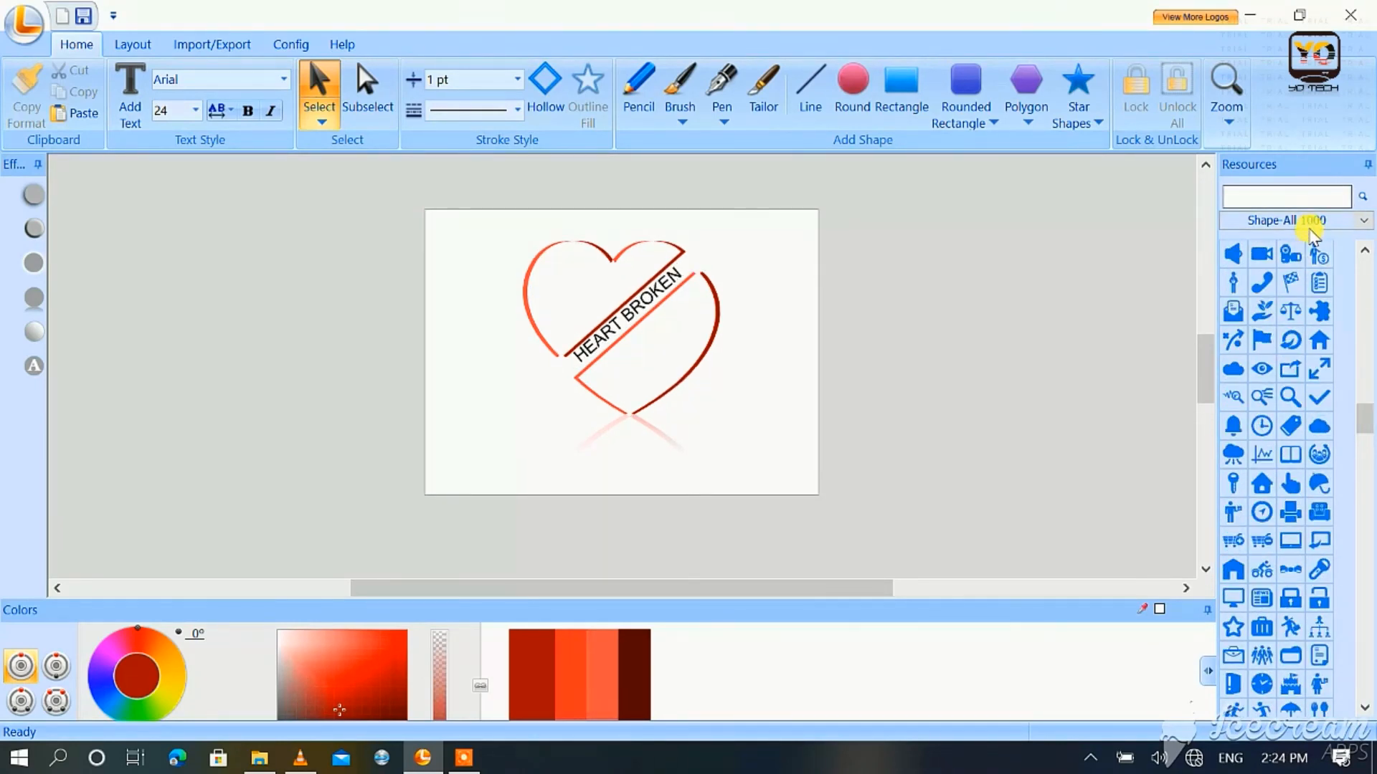
{"action": "left_click", "coordinate": [1311, 220]}
{"action": "left_click", "coordinate": [1256, 308]}
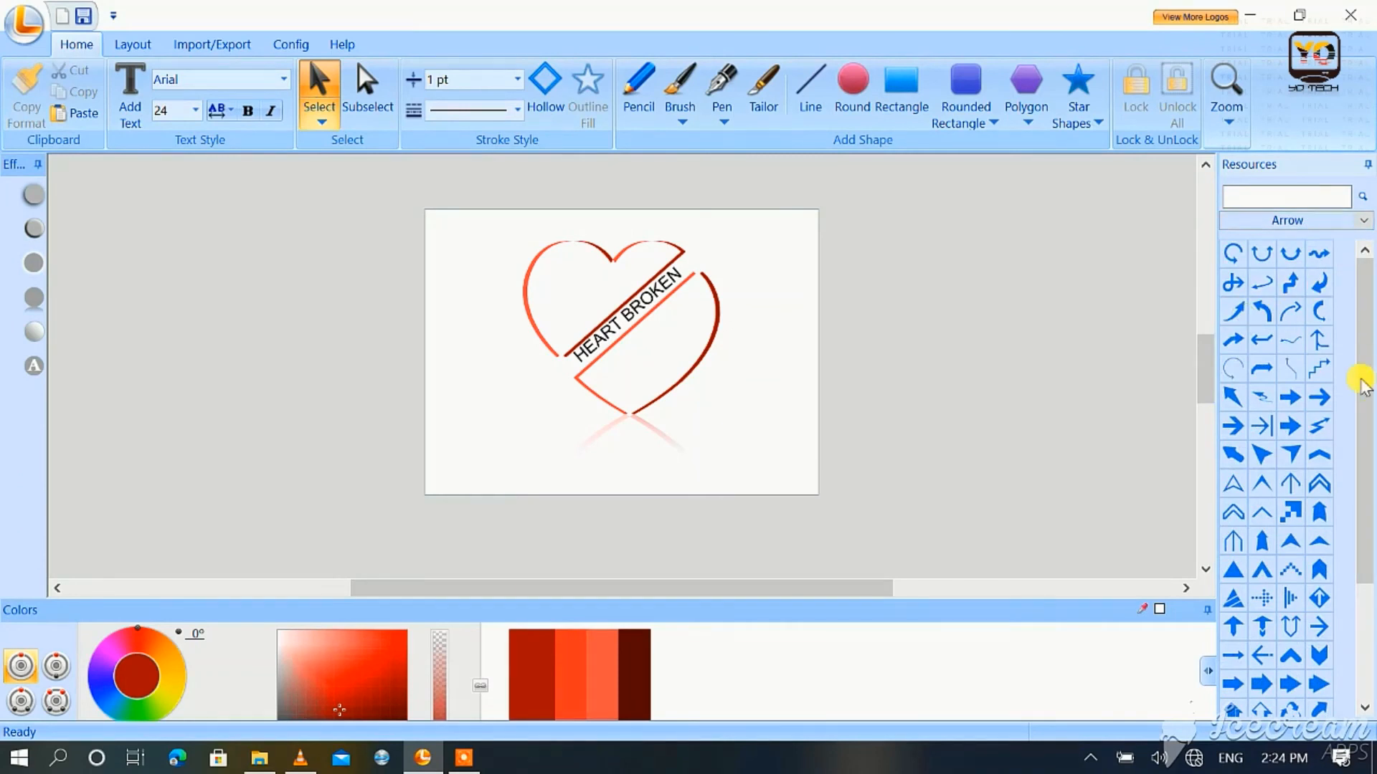
{"action": "left_click_drag", "start_coordinate": [1360, 375], "coordinate": [1369, 511]}
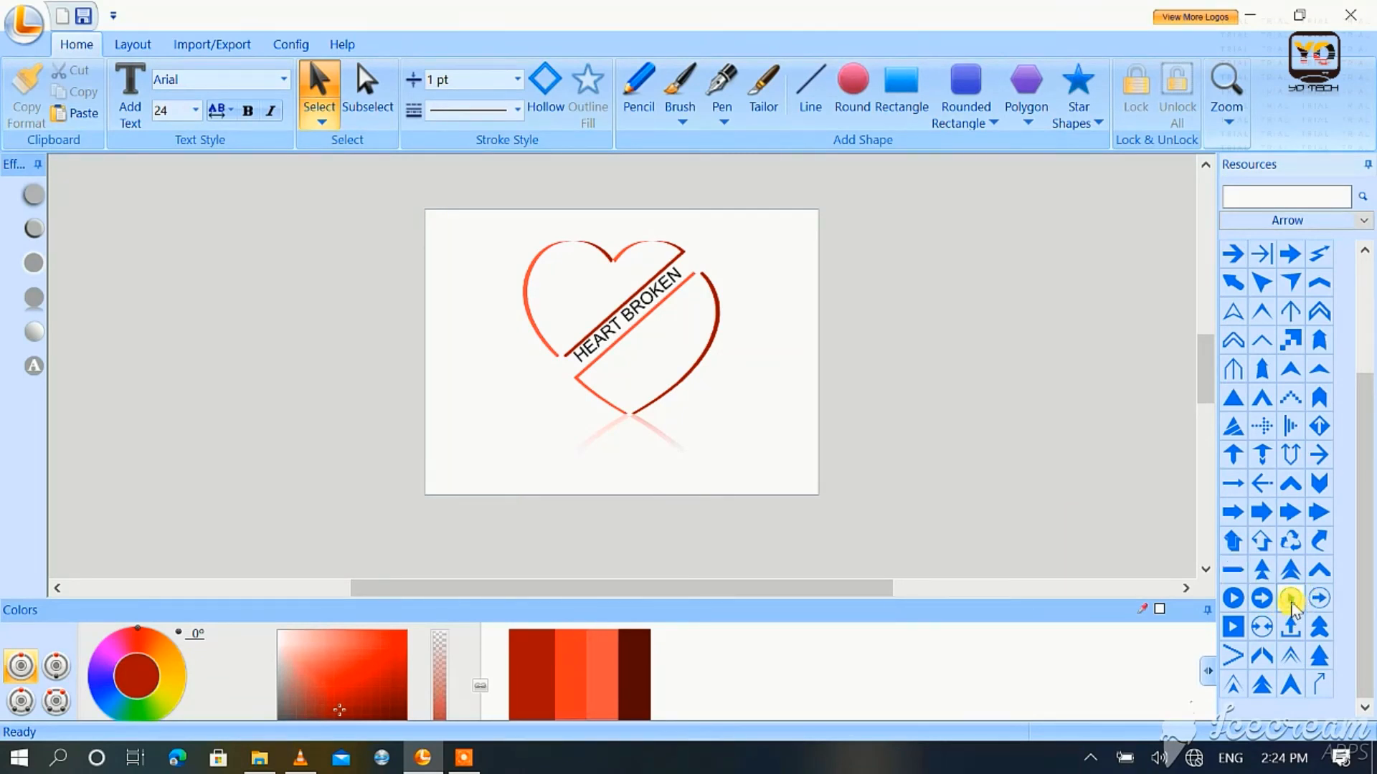
{"action": "left_click_drag", "start_coordinate": [756, 436], "coordinate": [754, 433]}
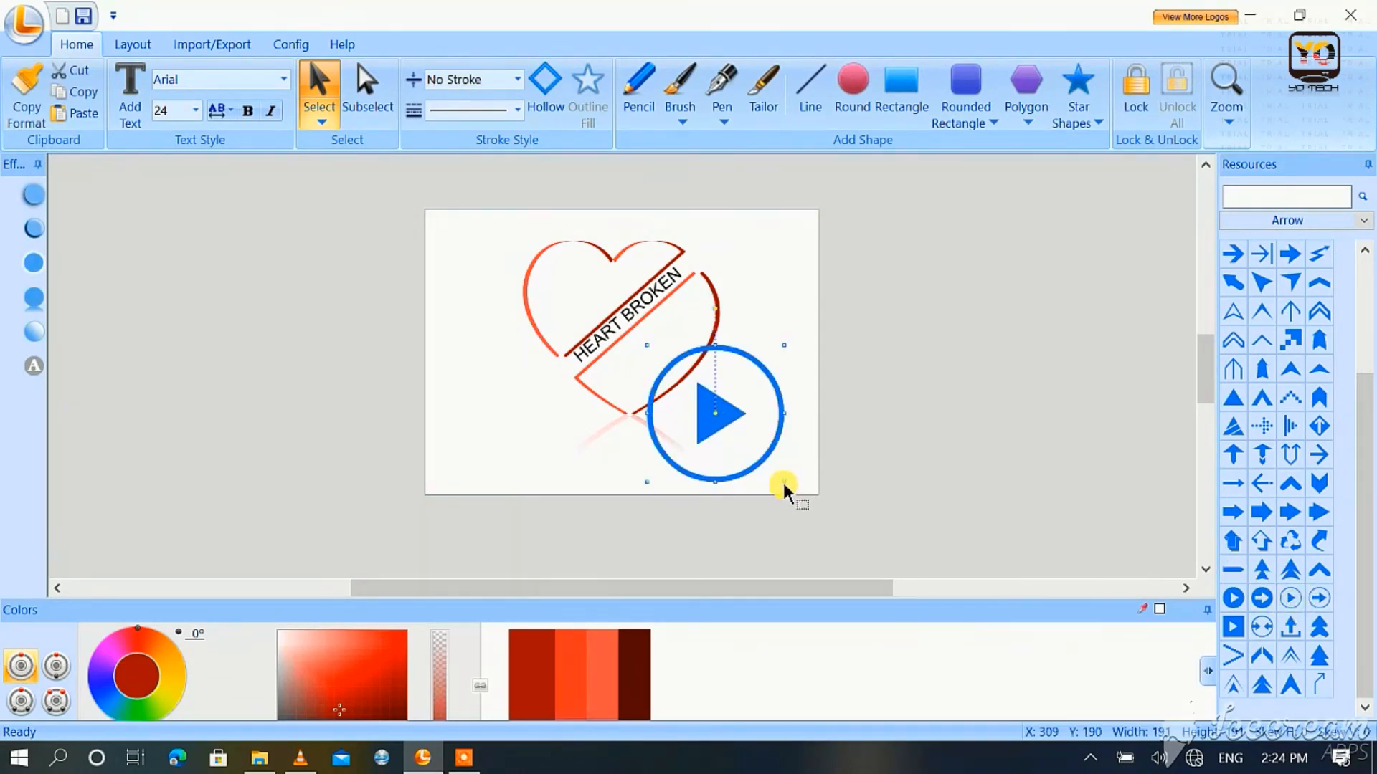
{"action": "left_click_drag", "start_coordinate": [784, 482], "coordinate": [692, 431]}
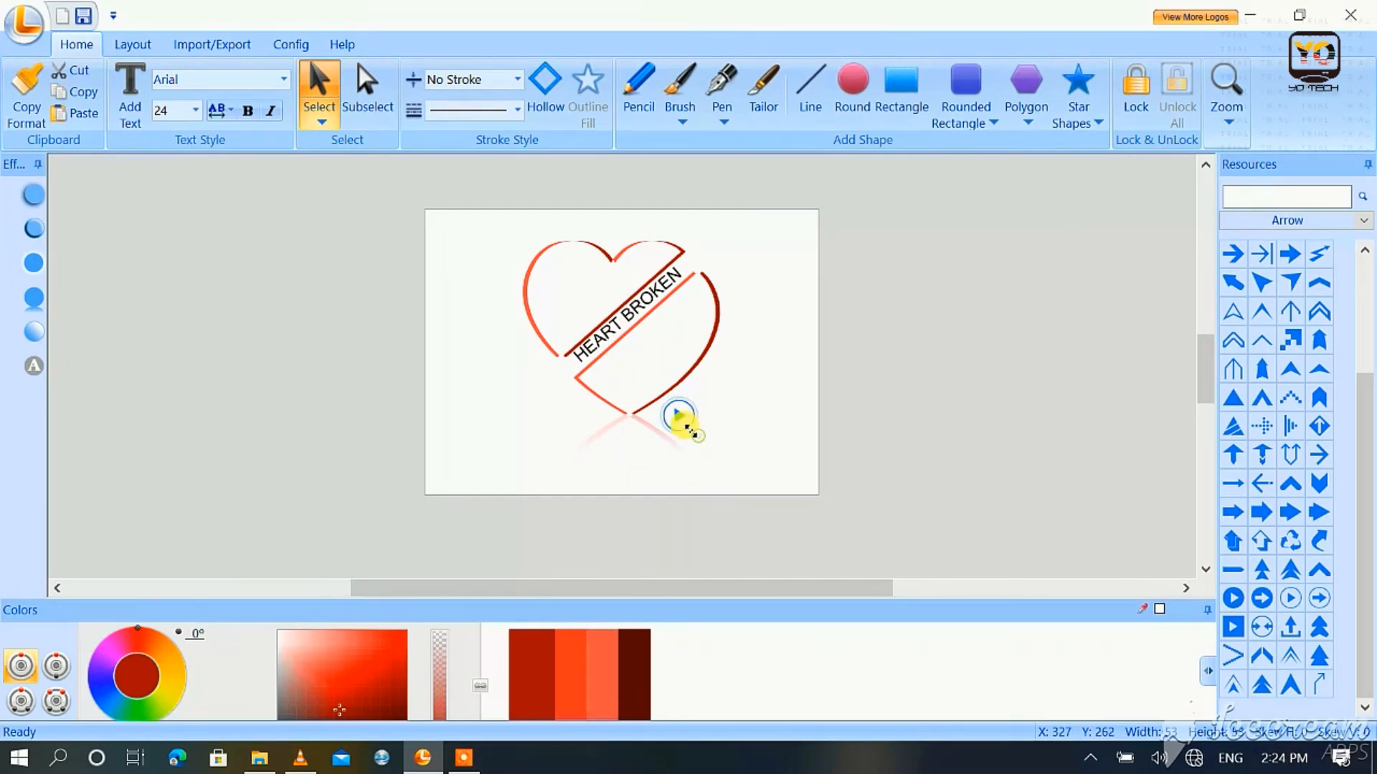
Step: Nudge the circled play symbol to just below the heart's lower tip, at about X 268, Y 292, and deselect it
{"action": "key", "text": "Left"}
{"action": "key", "text": "Left"}
{"action": "key", "text": "Left"}
{"action": "key", "text": "Left"}
{"action": "key", "text": "Left"}
{"action": "key", "text": "Left"}
{"action": "key", "text": "Left"}
{"action": "key", "text": "Left"}
{"action": "key", "text": "Left"}
{"action": "key", "text": "Left"}
{"action": "key", "text": "Left"}
{"action": "key", "text": "Left"}
{"action": "key", "text": "Left"}
{"action": "key", "text": "Left"}
{"action": "key", "text": "Left"}
{"action": "key", "text": "Left"}
{"action": "key", "text": "Left"}
{"action": "key", "text": "Left"}
{"action": "key", "text": "Left"}
{"action": "key", "text": "Left"}
{"action": "key", "text": "Left"}
{"action": "key", "text": "Left"}
{"action": "key", "text": "Left"}
{"action": "key", "text": "Down"}
{"action": "key", "text": "Down"}
{"action": "key", "text": "Down"}
{"action": "key", "text": "Down"}
{"action": "key", "text": "Right"}
{"action": "key", "text": "Right"}
{"action": "key", "text": "Right"}
{"action": "key", "text": "Right"}
{"action": "key", "text": "Right"}
{"action": "key", "text": "Right"}
{"action": "key", "text": "Right"}
{"action": "key", "text": "Right"}
{"action": "key", "text": "Right"}
{"action": "key", "text": "Right"}
{"action": "key", "text": "Right"}
{"action": "key", "text": "Right"}
{"action": "key", "text": "Right"}
{"action": "key", "text": "Right"}
{"action": "key", "text": "Right"}
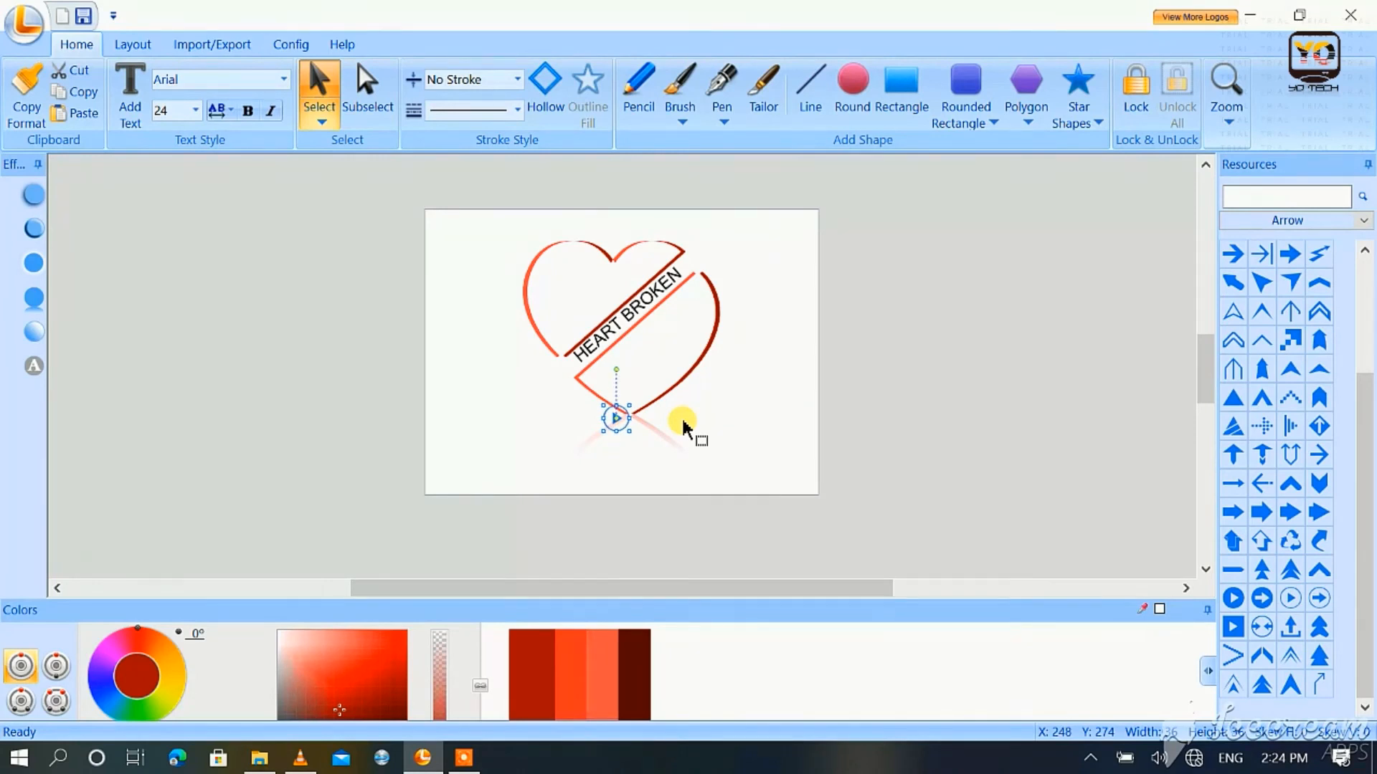
{"action": "key", "text": "Right"}
{"action": "key", "text": "Right"}
{"action": "key", "text": "Right"}
{"action": "key", "text": "Right"}
{"action": "key", "text": "Right"}
{"action": "key", "text": "Right"}
{"action": "key", "text": "Right"}
{"action": "key", "text": "Right"}
{"action": "key", "text": "Right"}
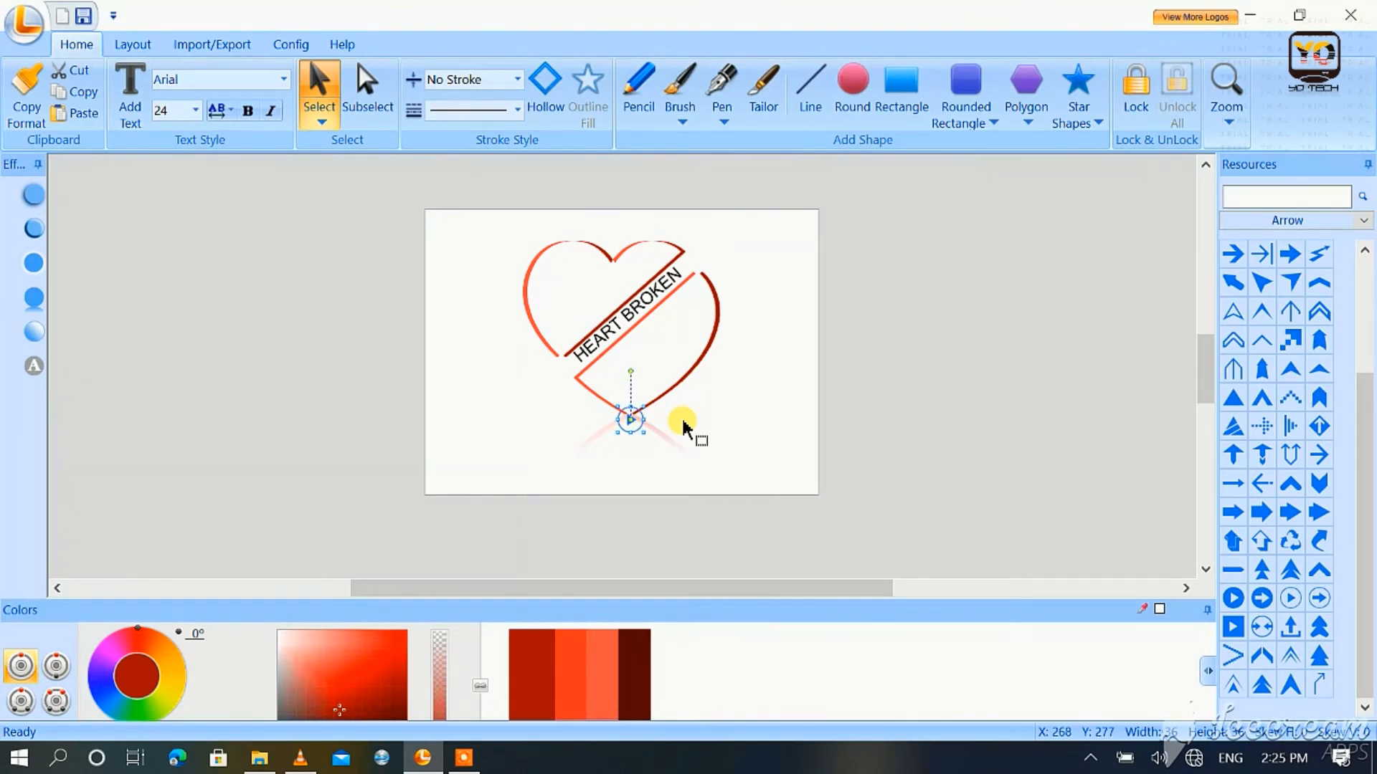
{"action": "key", "text": "Down"}
{"action": "key", "text": "Down"}
{"action": "key", "text": "Down"}
{"action": "key", "text": "Down"}
{"action": "key", "text": "Down"}
{"action": "key", "text": "Down"}
{"action": "key", "text": "Down"}
{"action": "key", "text": "Down"}
{"action": "key", "text": "Down"}
{"action": "key", "text": "Down"}
{"action": "key", "text": "Down"}
{"action": "key", "text": "Down"}
{"action": "key", "text": "Down"}
{"action": "key", "text": "Down"}
{"action": "key", "text": "Down"}
{"action": "key", "text": "Down"}
{"action": "key", "text": "Down"}
{"action": "key", "text": "Down"}
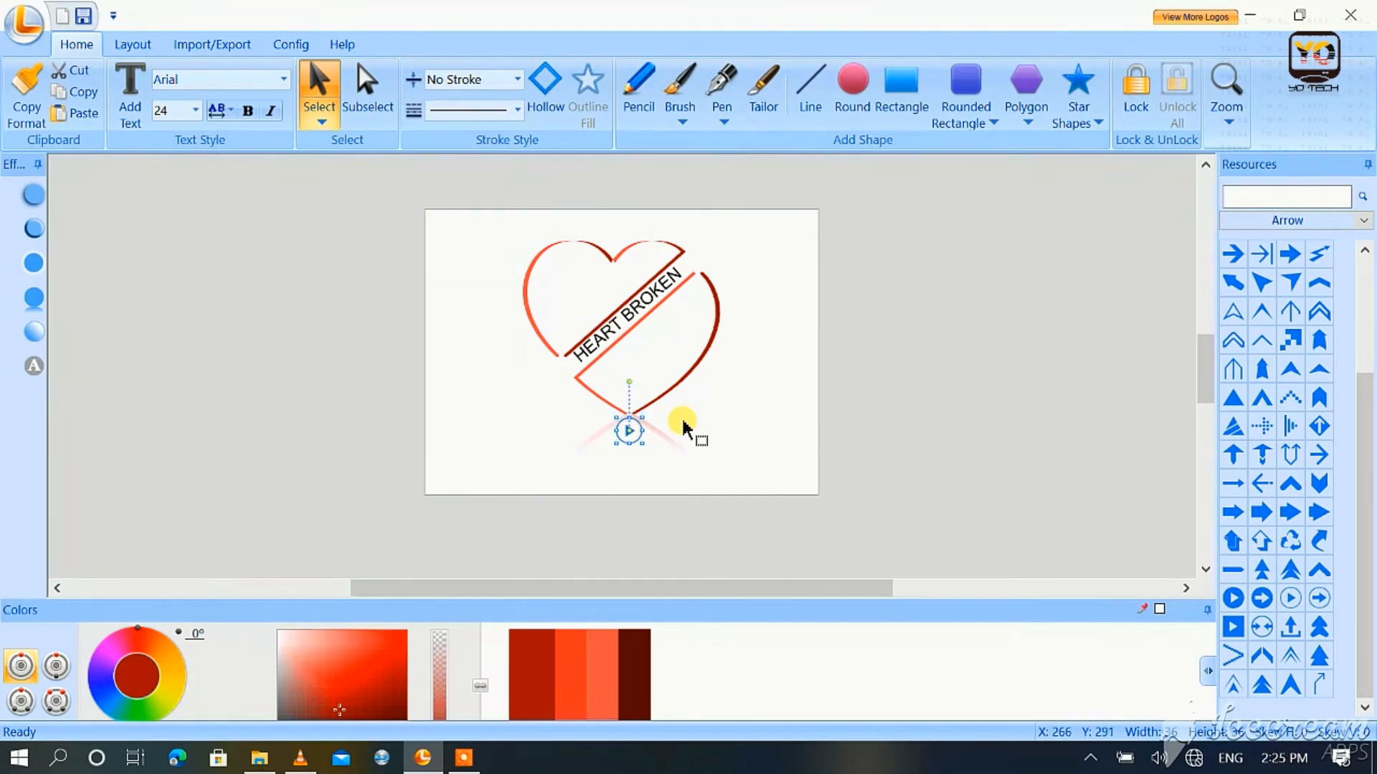
{"action": "key", "text": "Left"}
{"action": "left_click", "coordinate": [682, 421]}
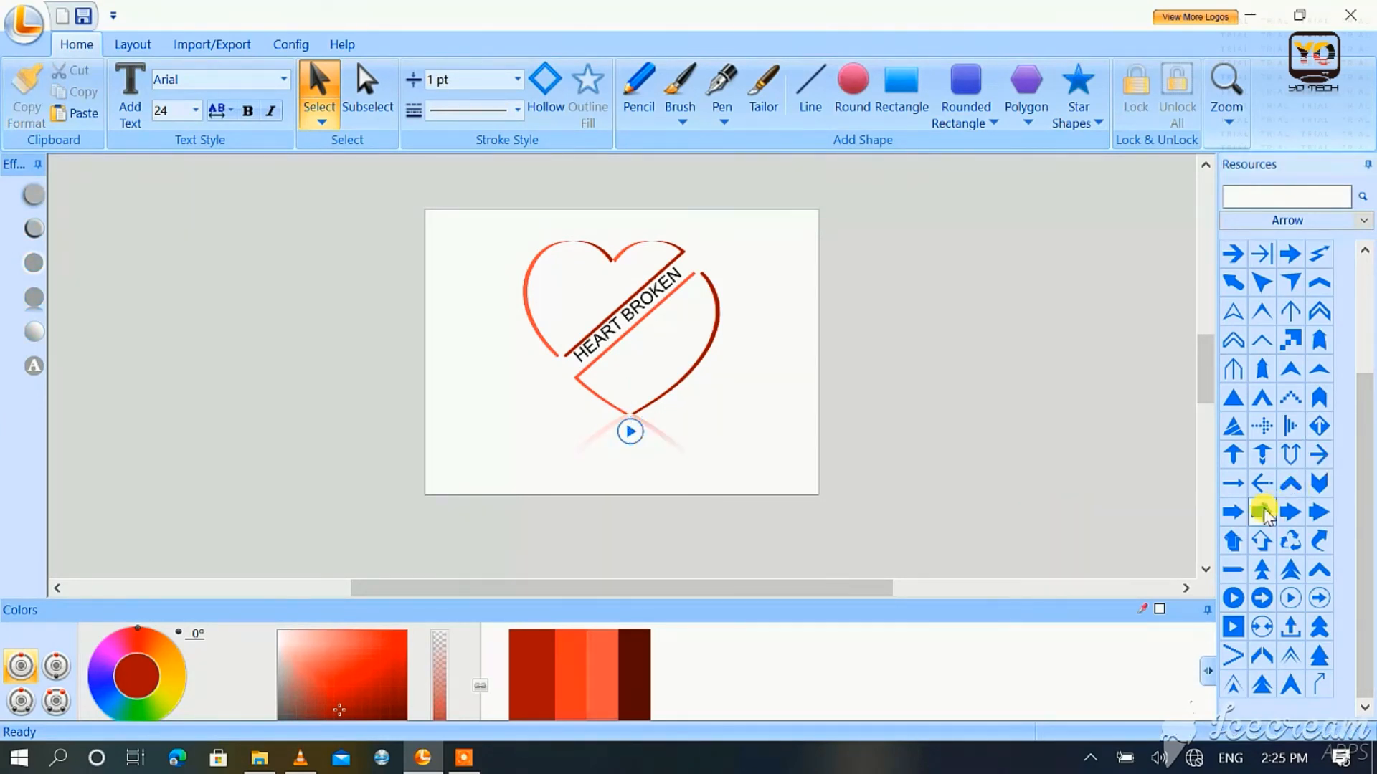
Step: Insert a solid right-pointing block arrow, shrink it to about 53 wide and place it just left of the circled play symbol
{"action": "left_click", "coordinate": [739, 454]}
{"action": "left_click_drag", "start_coordinate": [801, 496], "coordinate": [745, 459]}
{"action": "left_click_drag", "start_coordinate": [603, 436], "coordinate": [601, 436]}
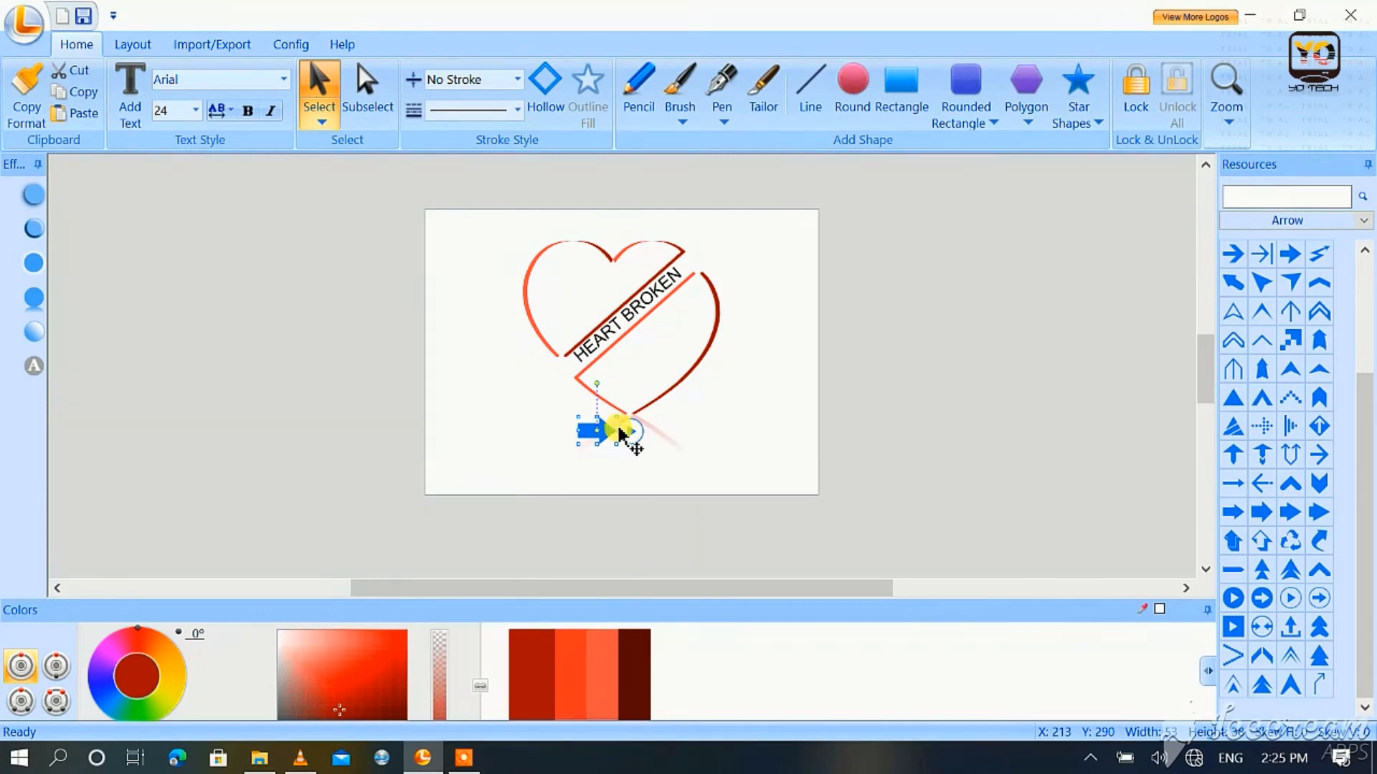
Step: Copy the block arrow to the right of the play symbol, rotate it about 180° to point inwards and line it up
{"action": "left_click_drag", "start_coordinate": [600, 427], "coordinate": [722, 435]}
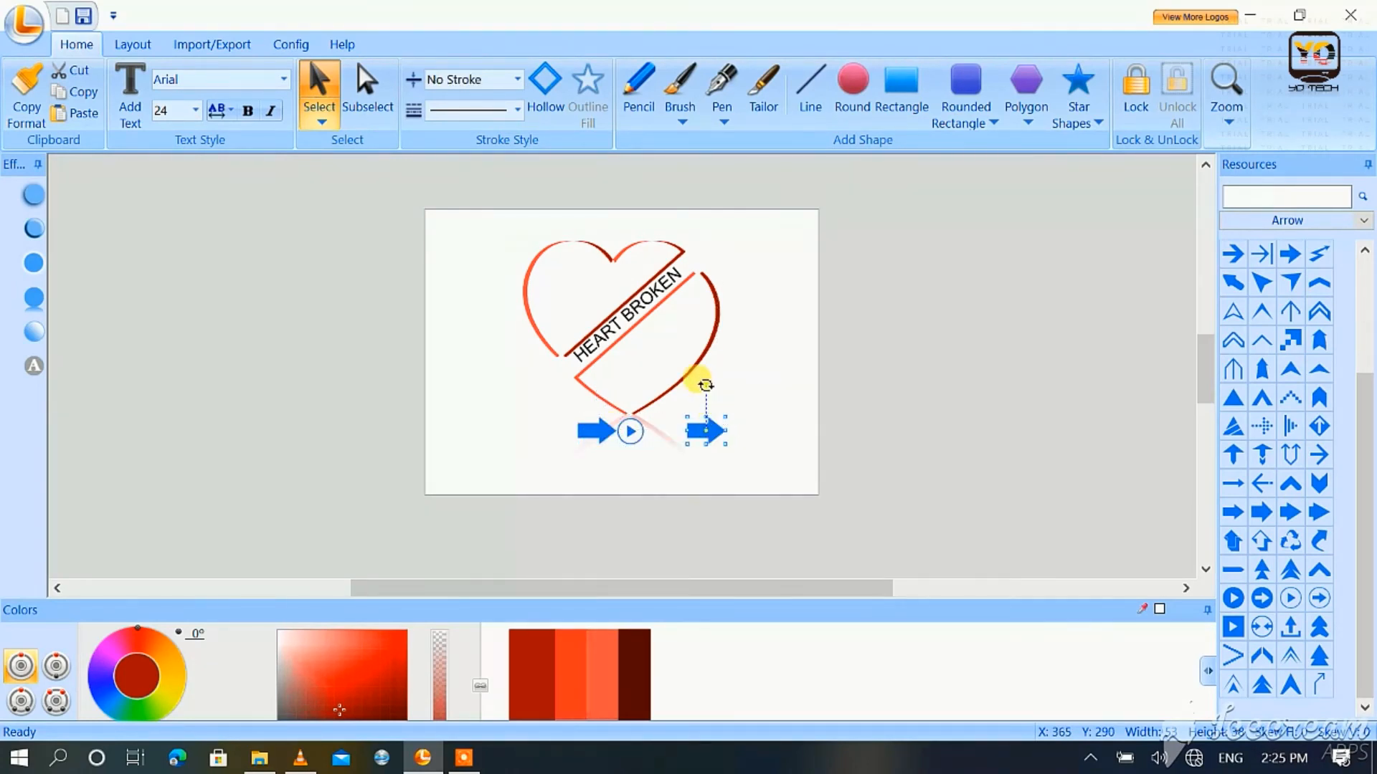
{"action": "left_click_drag", "start_coordinate": [706, 385], "coordinate": [718, 625]}
{"action": "key", "text": "Left"}
{"action": "key", "text": "Left"}
{"action": "key", "text": "Left"}
{"action": "key", "text": "Left"}
{"action": "key", "text": "Left"}
{"action": "key", "text": "Left"}
{"action": "key", "text": "Left"}
{"action": "key", "text": "Left"}
{"action": "key", "text": "Left"}
{"action": "key", "text": "Left"}
{"action": "key", "text": "Left"}
{"action": "key", "text": "Left"}
{"action": "key", "text": "Left"}
{"action": "key", "text": "Left"}
{"action": "key", "text": "Left"}
{"action": "key", "text": "Left"}
{"action": "key", "text": "Left"}
{"action": "key", "text": "Left"}
{"action": "key", "text": "Left"}
{"action": "key", "text": "Left"}
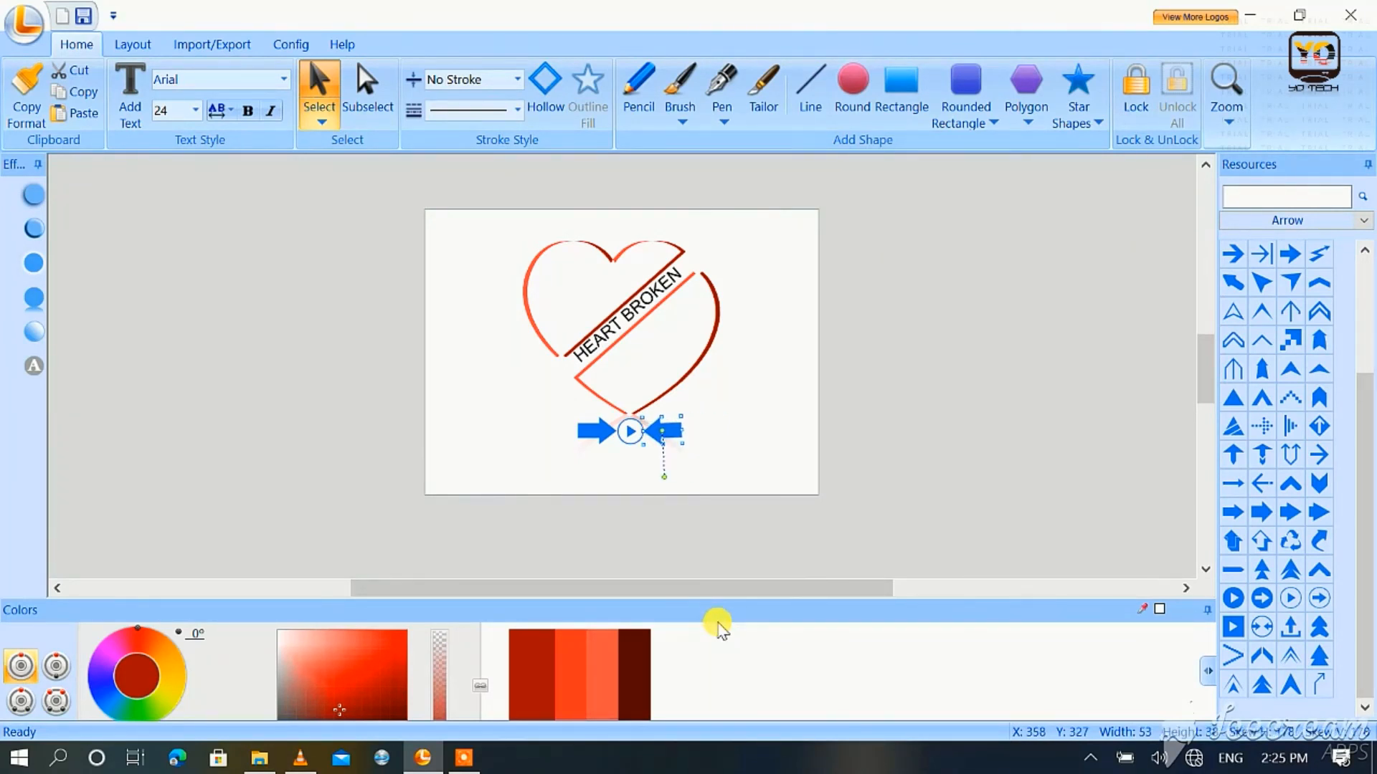
{"action": "left_click", "coordinate": [700, 454]}
{"action": "left_click", "coordinate": [678, 433]}
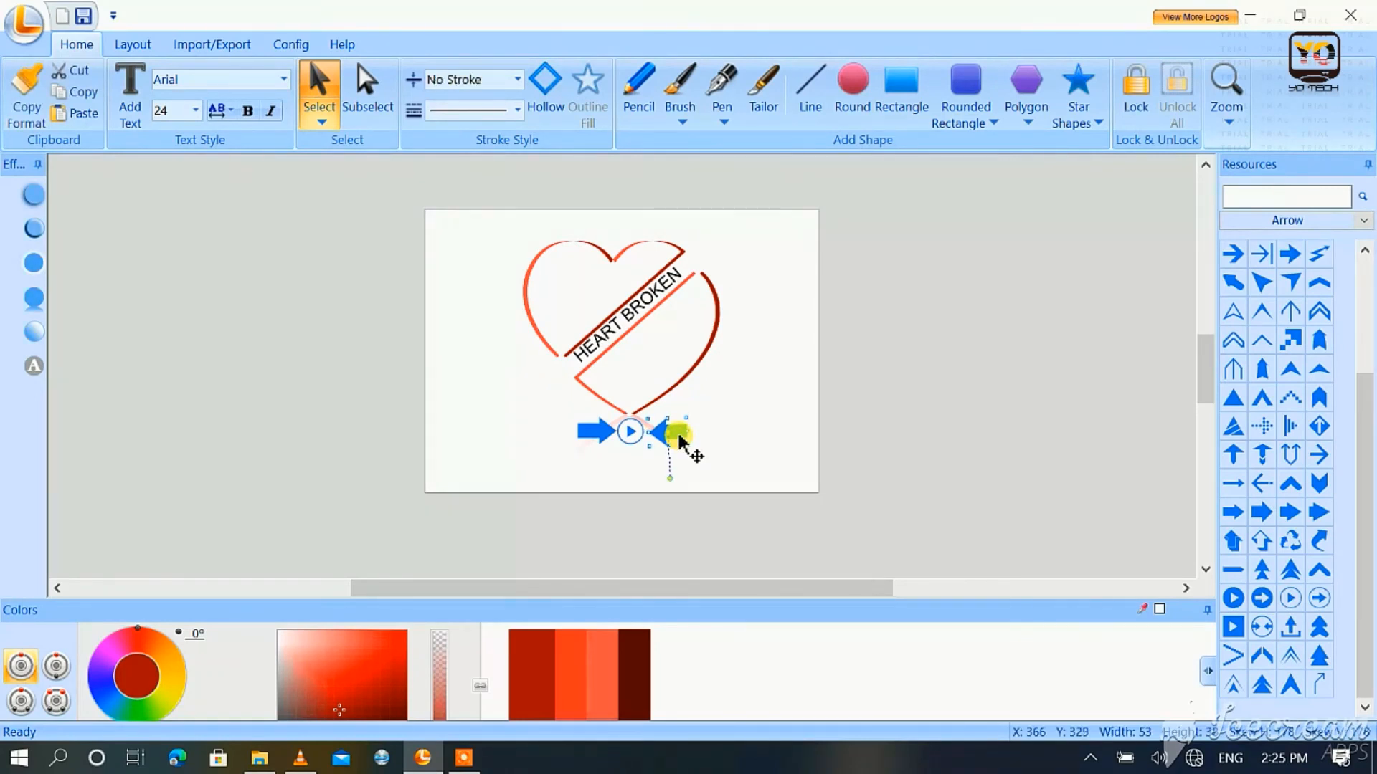
{"action": "key", "text": "Left"}
{"action": "left_click", "coordinate": [706, 448]}
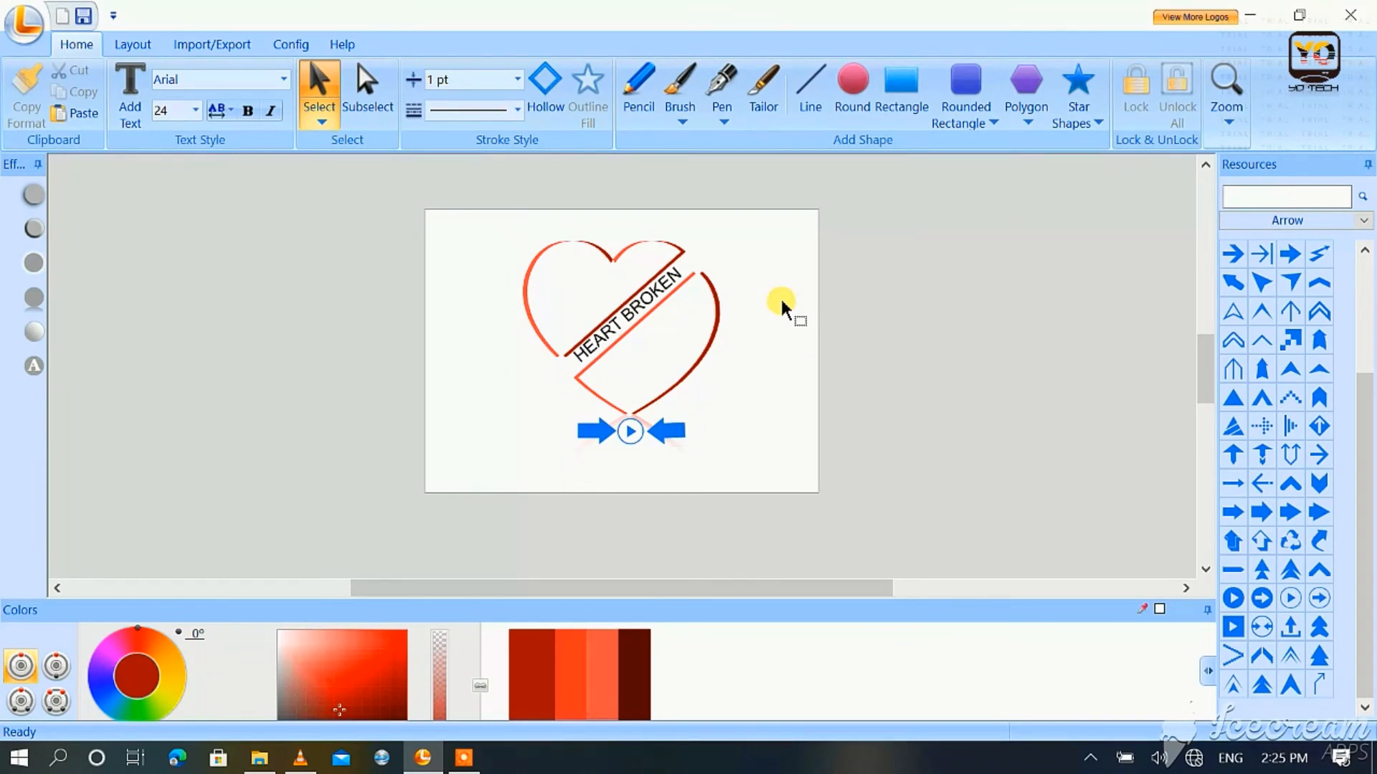
{"action": "left_click", "coordinate": [192, 43]}
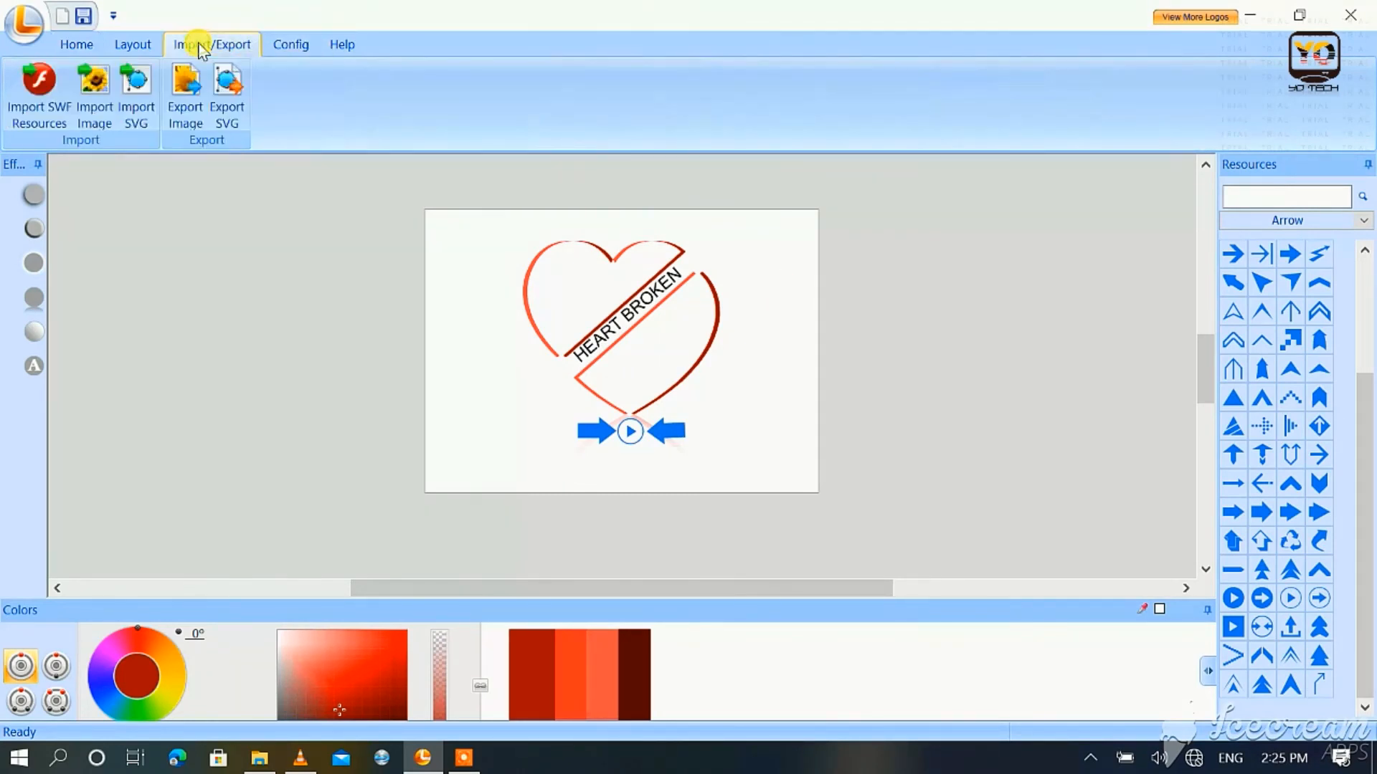
{"action": "left_click", "coordinate": [136, 46]}
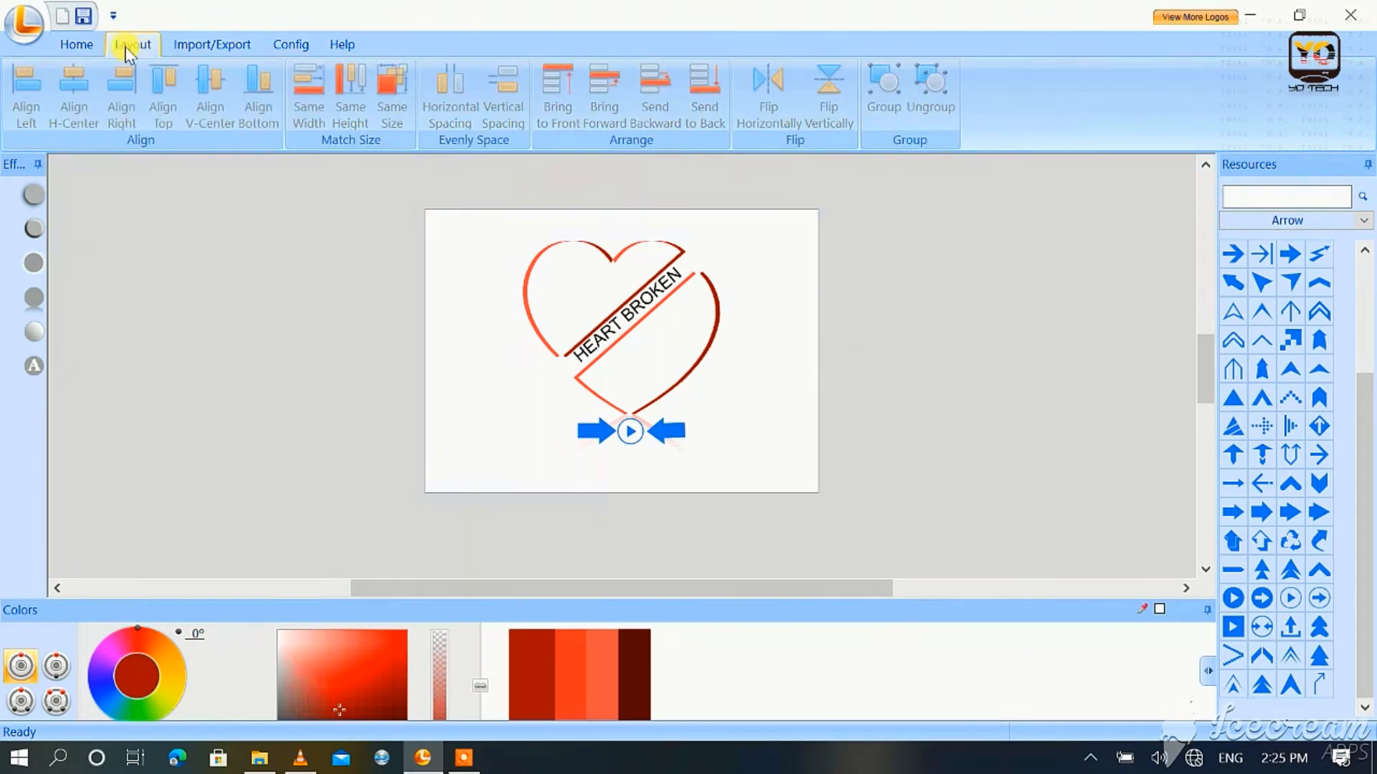
{"action": "left_click", "coordinate": [79, 45]}
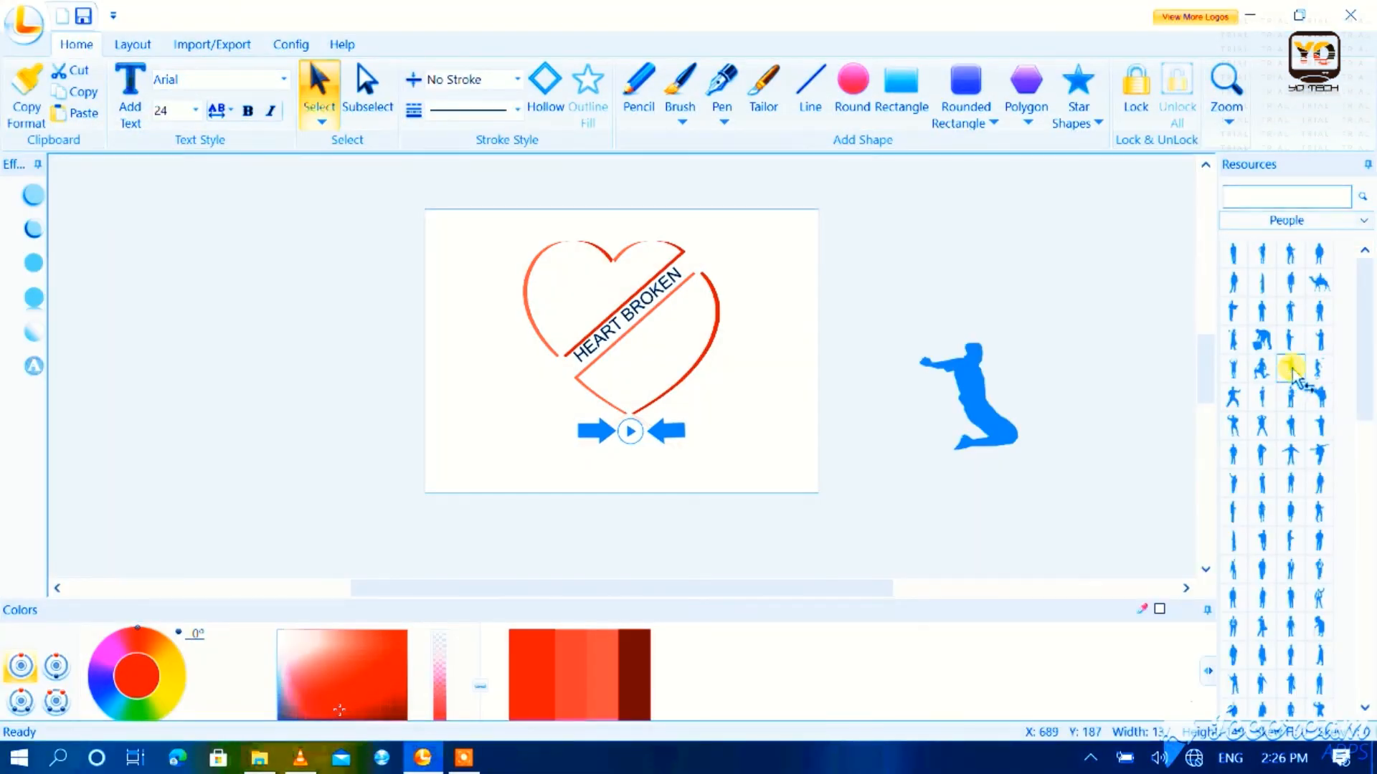
Step: Add the kneeling-man silhouette from the People shapes, with a small version inside the lower heart piece at about X 248, Y 198
{"action": "left_click", "coordinate": [1292, 396]}
{"action": "left_click_drag", "start_coordinate": [1294, 374], "coordinate": [993, 375]}
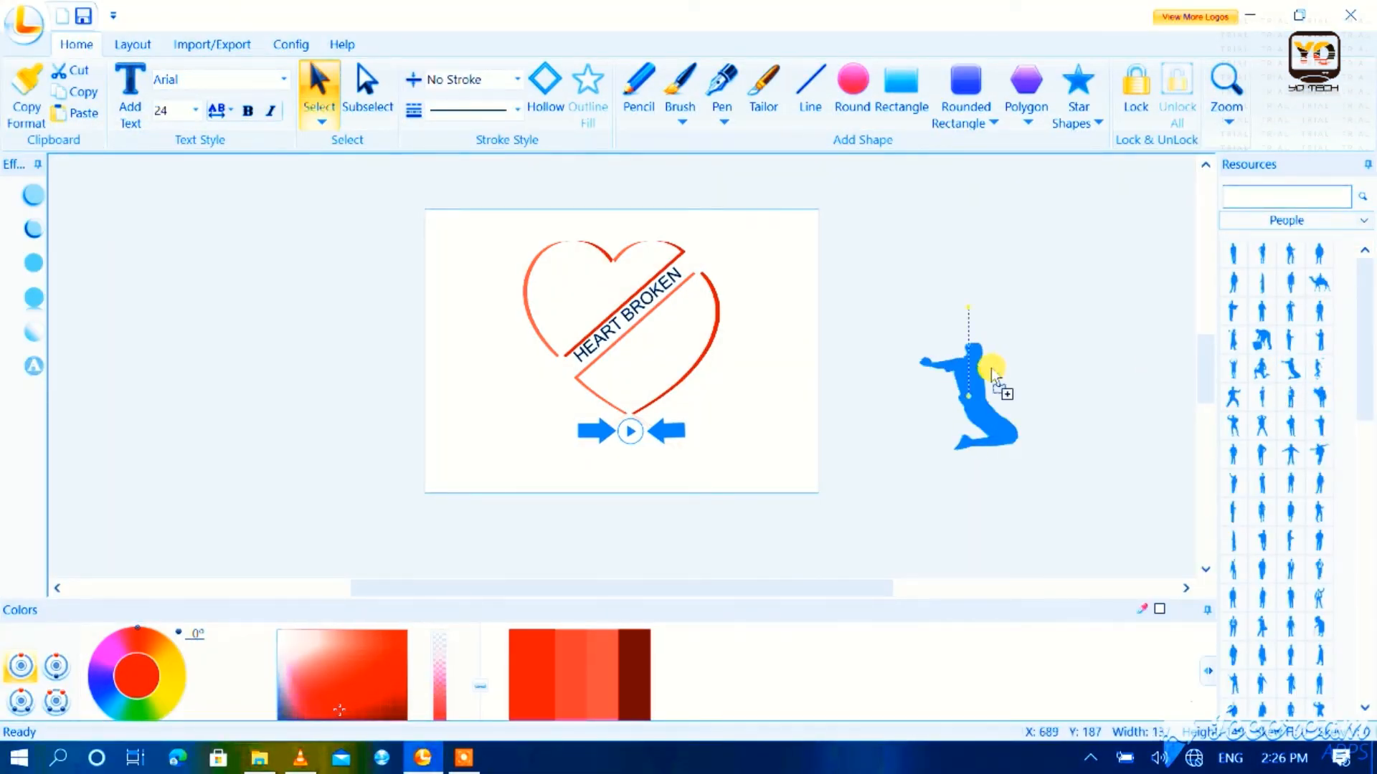
{"action": "mouse_move", "coordinate": [706, 373]}
{"action": "left_mouse_down"}
{"action": "mouse_move", "coordinate": [697, 385]}
{"action": "mouse_move", "coordinate": [631, 367]}
{"action": "left_mouse_up"}
{"action": "left_click", "coordinate": [728, 393]}
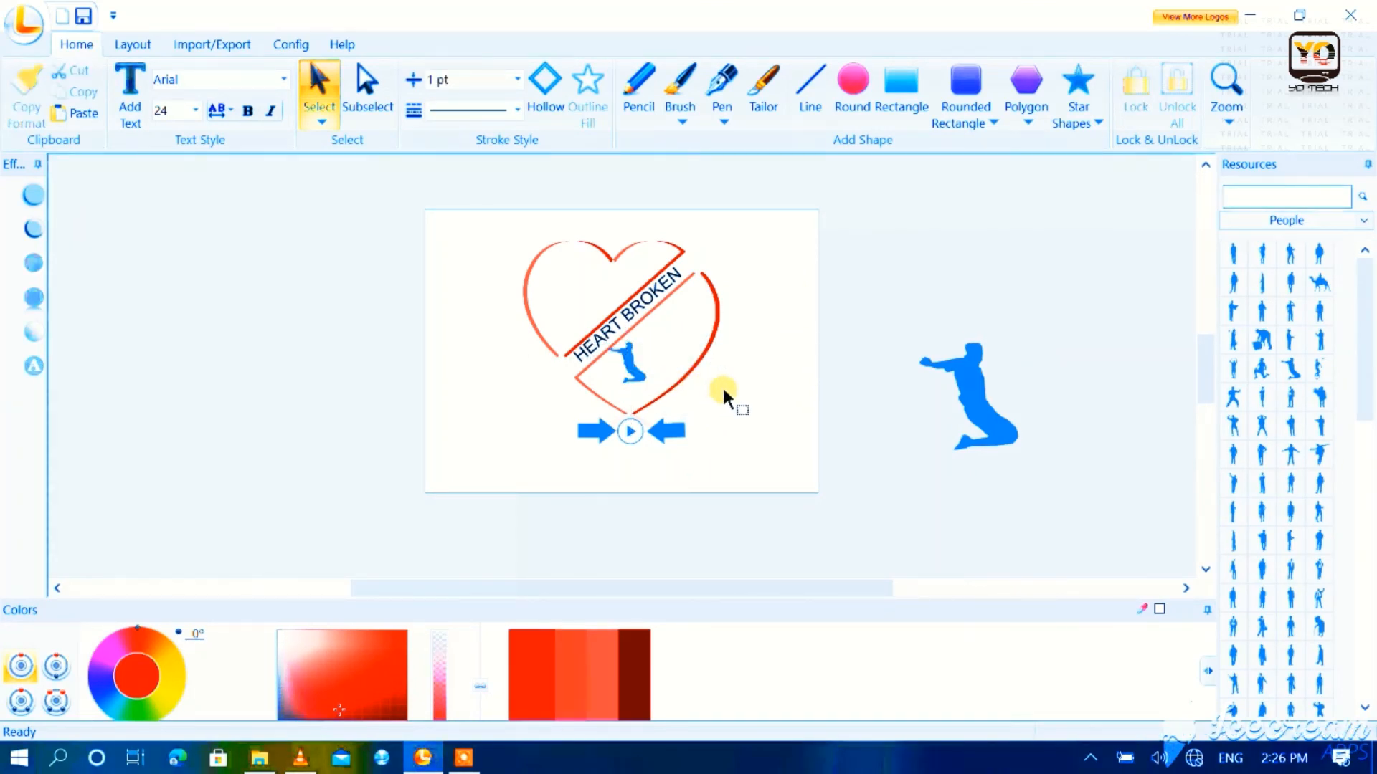
{"action": "left_click", "coordinate": [634, 364]}
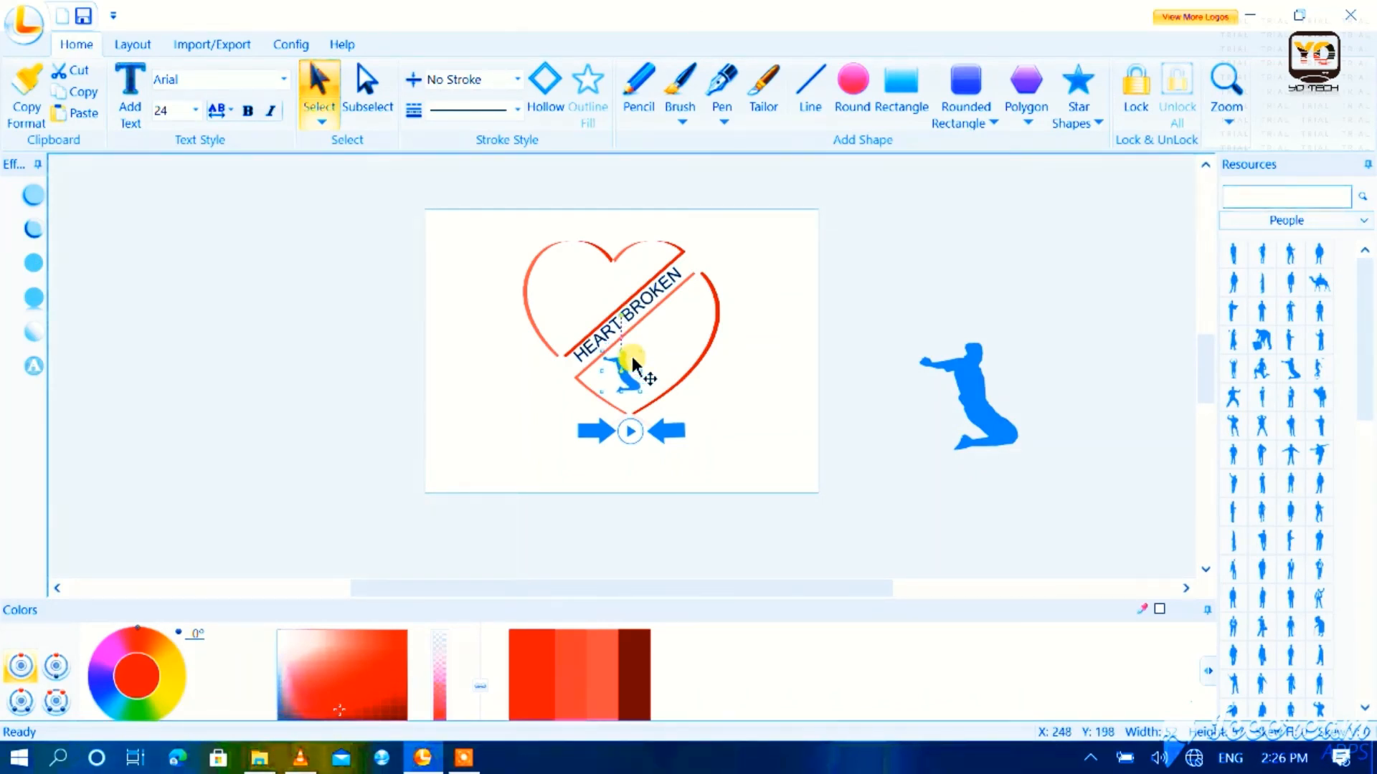
{"action": "left_click", "coordinate": [744, 388]}
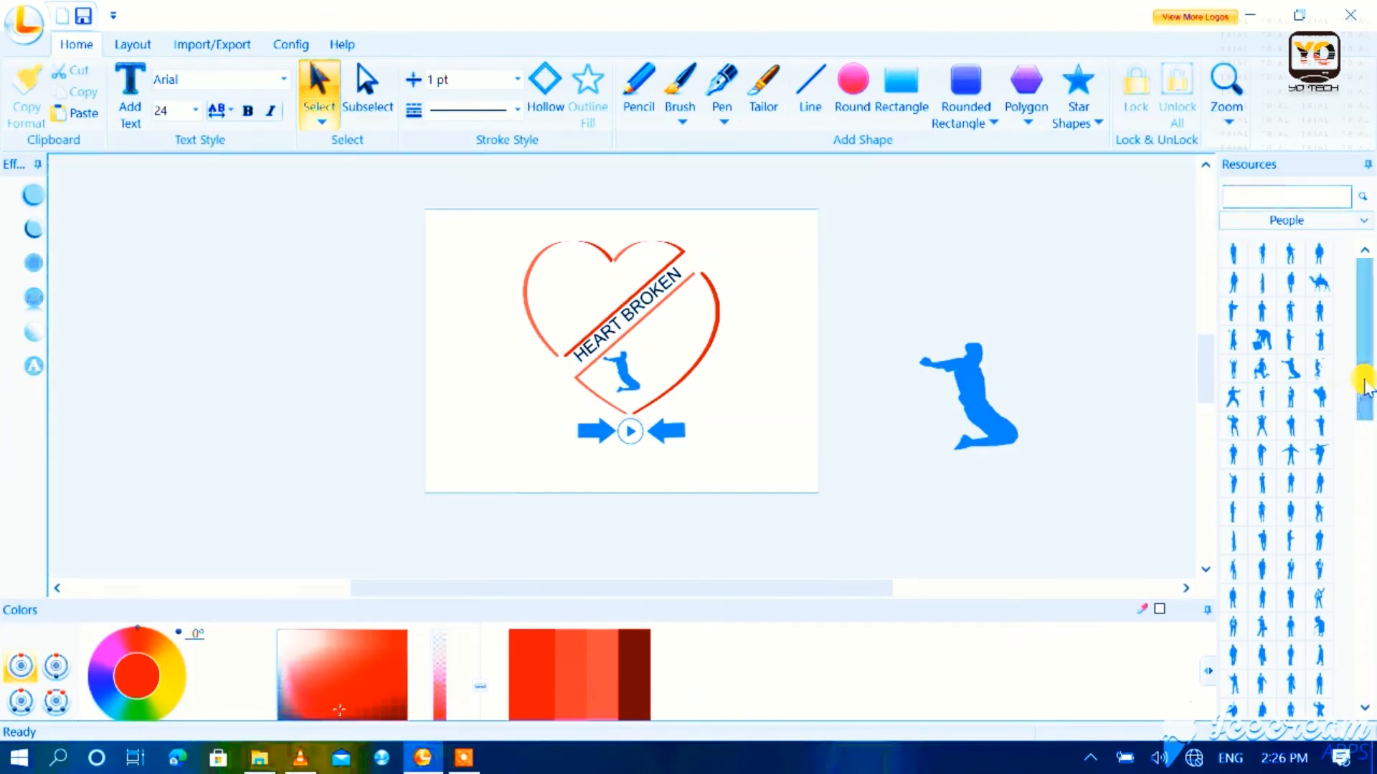
Step: Insert the People silhouette of a couple holding hands beside the heart and delete the small kneeling figure inside the heart
{"action": "left_click_drag", "start_coordinate": [1366, 384], "coordinate": [1368, 616]}
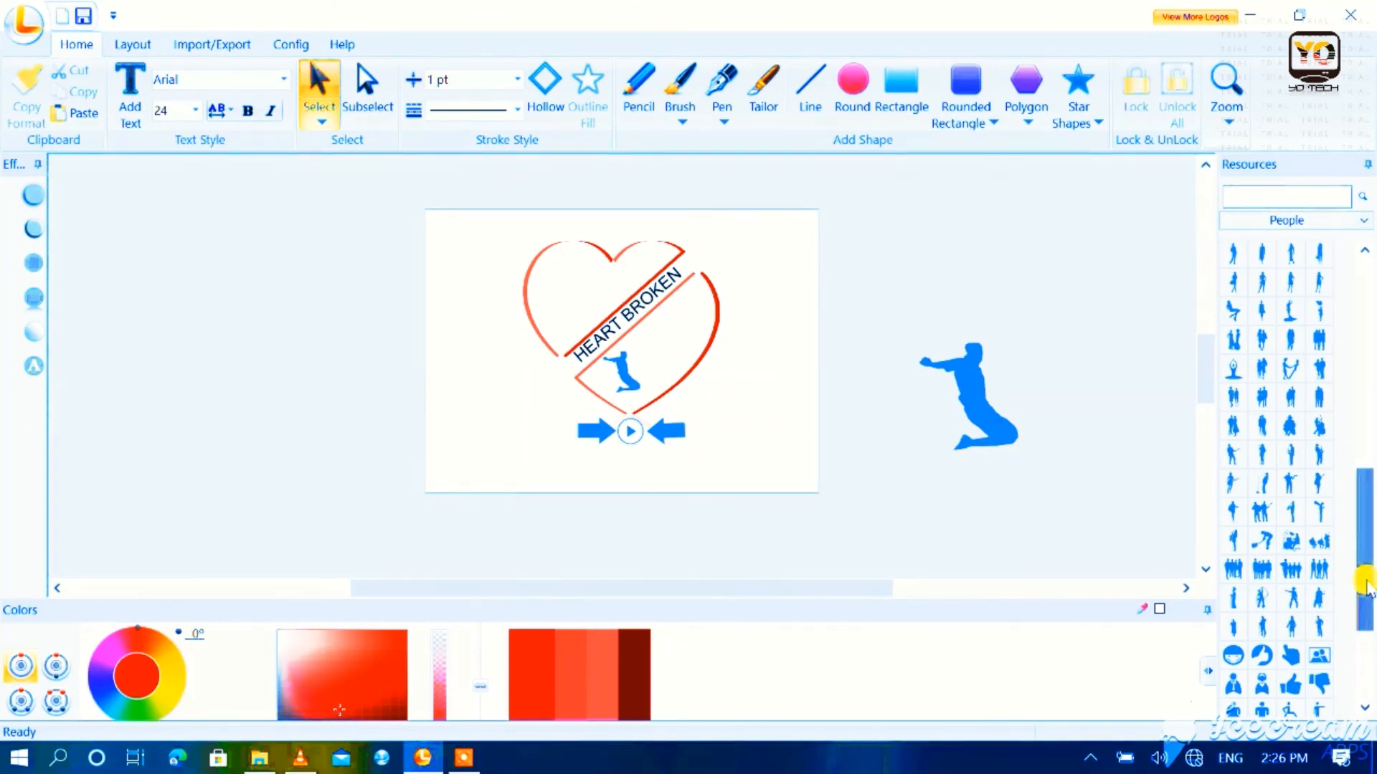
{"action": "left_click_drag", "start_coordinate": [1371, 543], "coordinate": [1369, 524]}
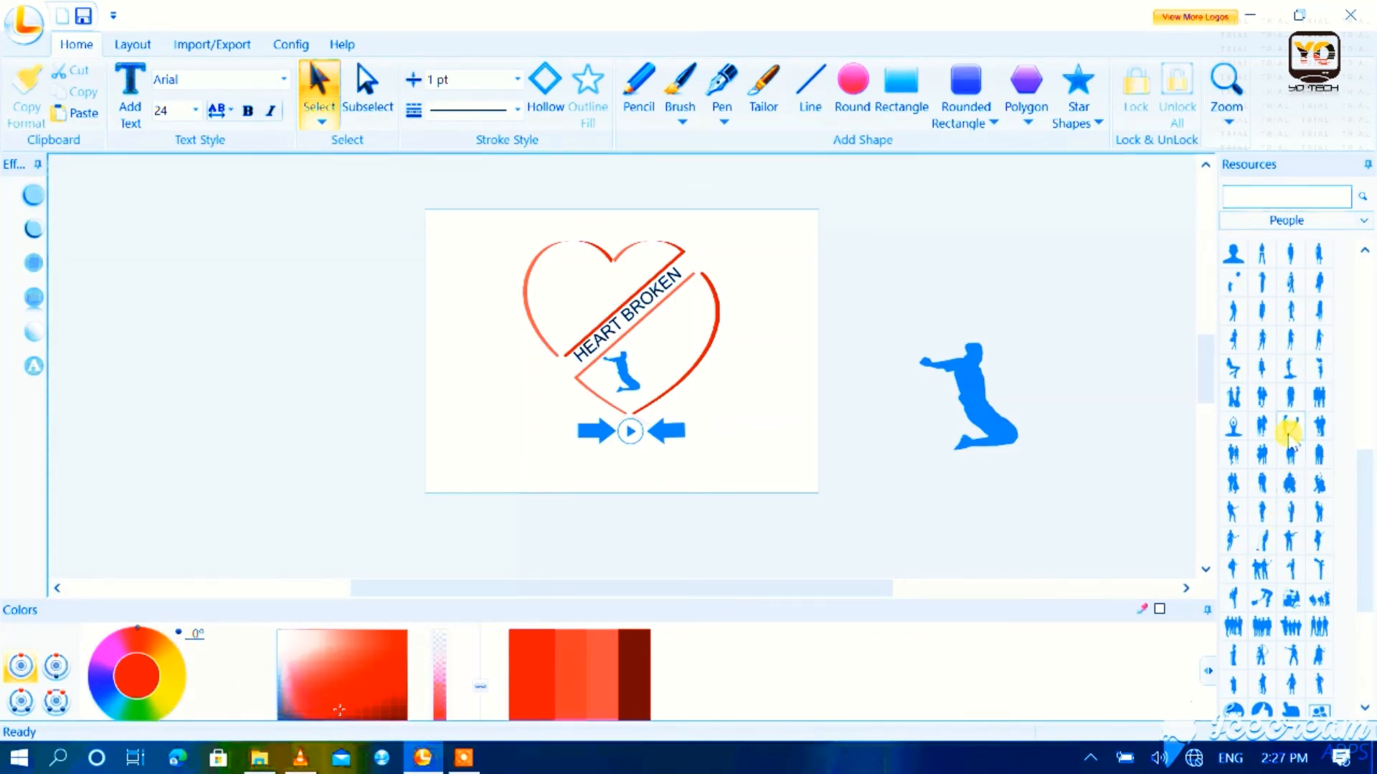
{"action": "left_click_drag", "start_coordinate": [839, 399], "coordinate": [746, 385]}
{"action": "left_click", "coordinate": [624, 364]}
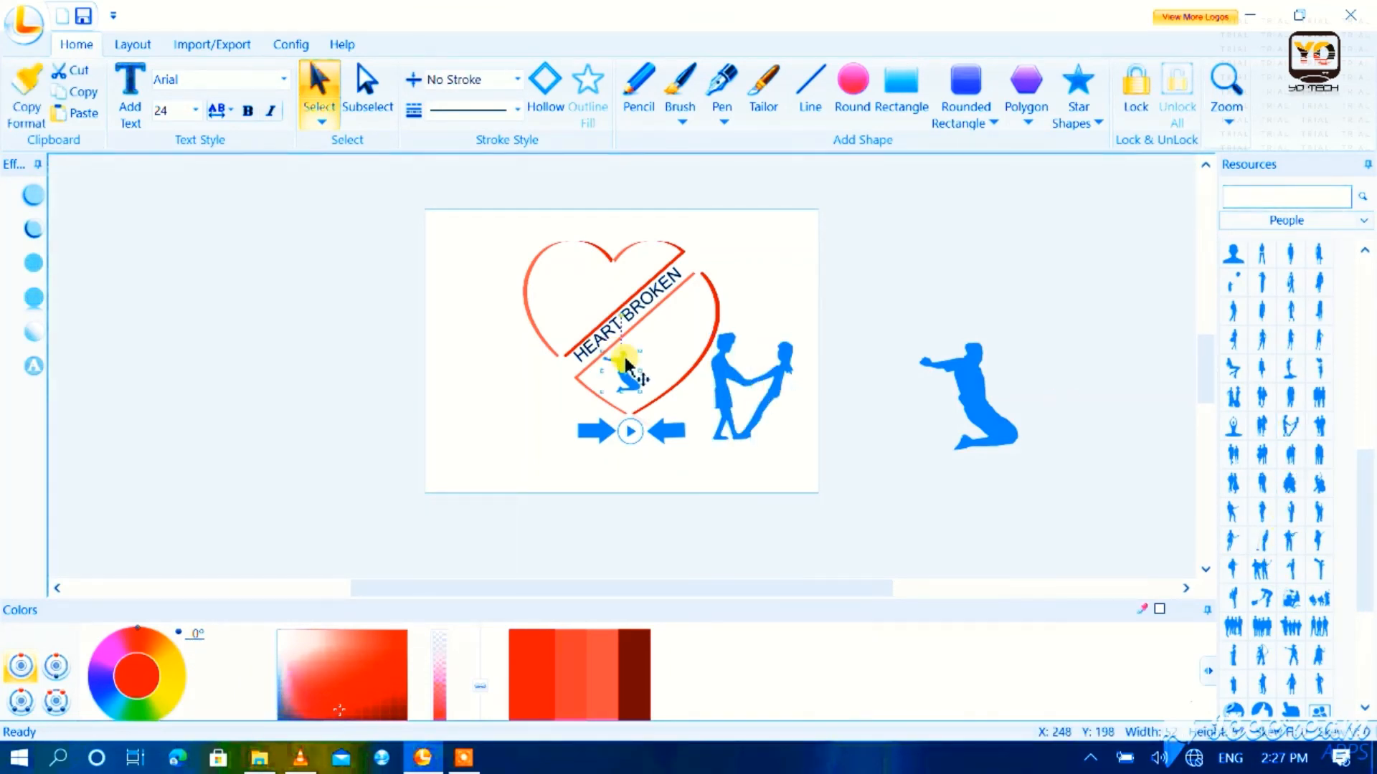
{"action": "key", "text": "Delete"}
Step: Move the couple silhouette into the lower heart piece, shrink it to fit and position it at about X 270, Y 178
{"action": "left_click_drag", "start_coordinate": [733, 378], "coordinate": [657, 364]}
{"action": "left_click_drag", "start_coordinate": [710, 425], "coordinate": [674, 362]}
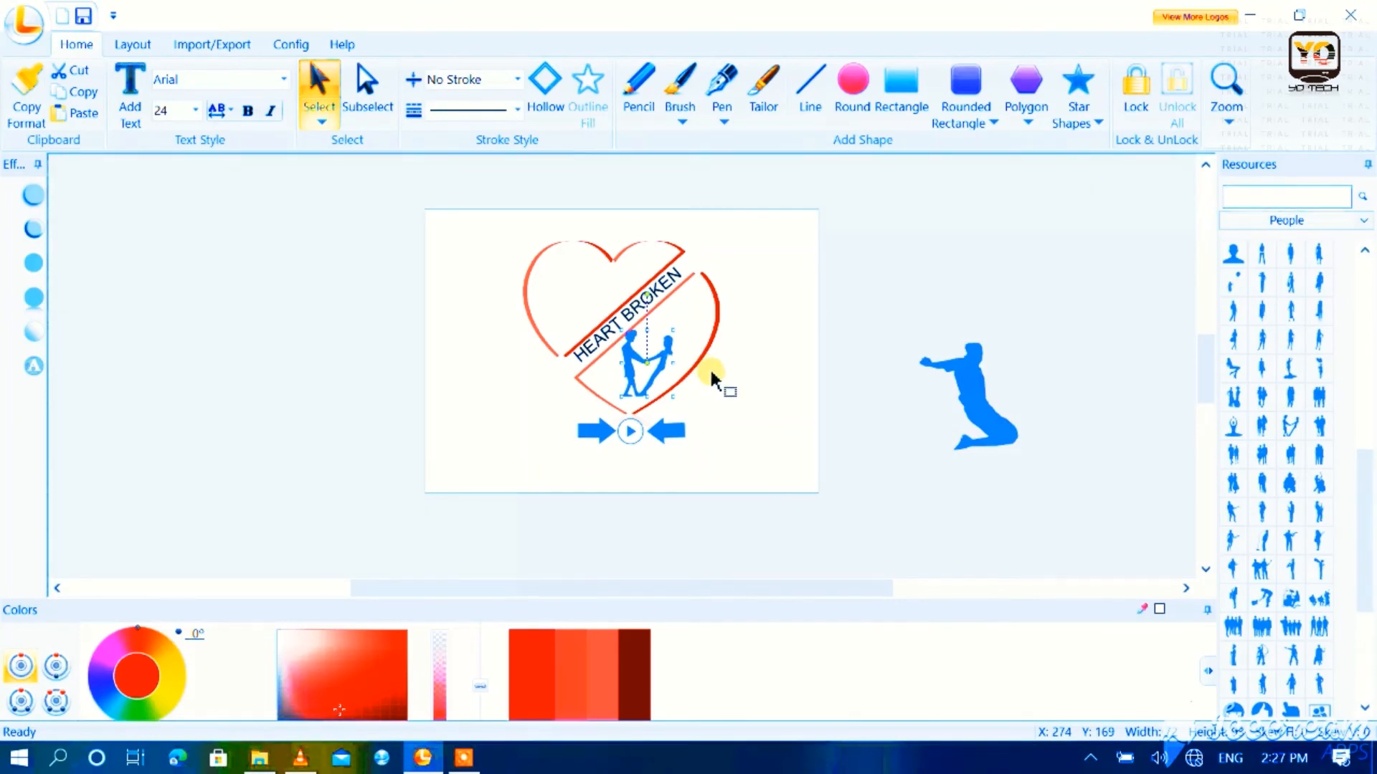
{"action": "key", "text": "Down"}
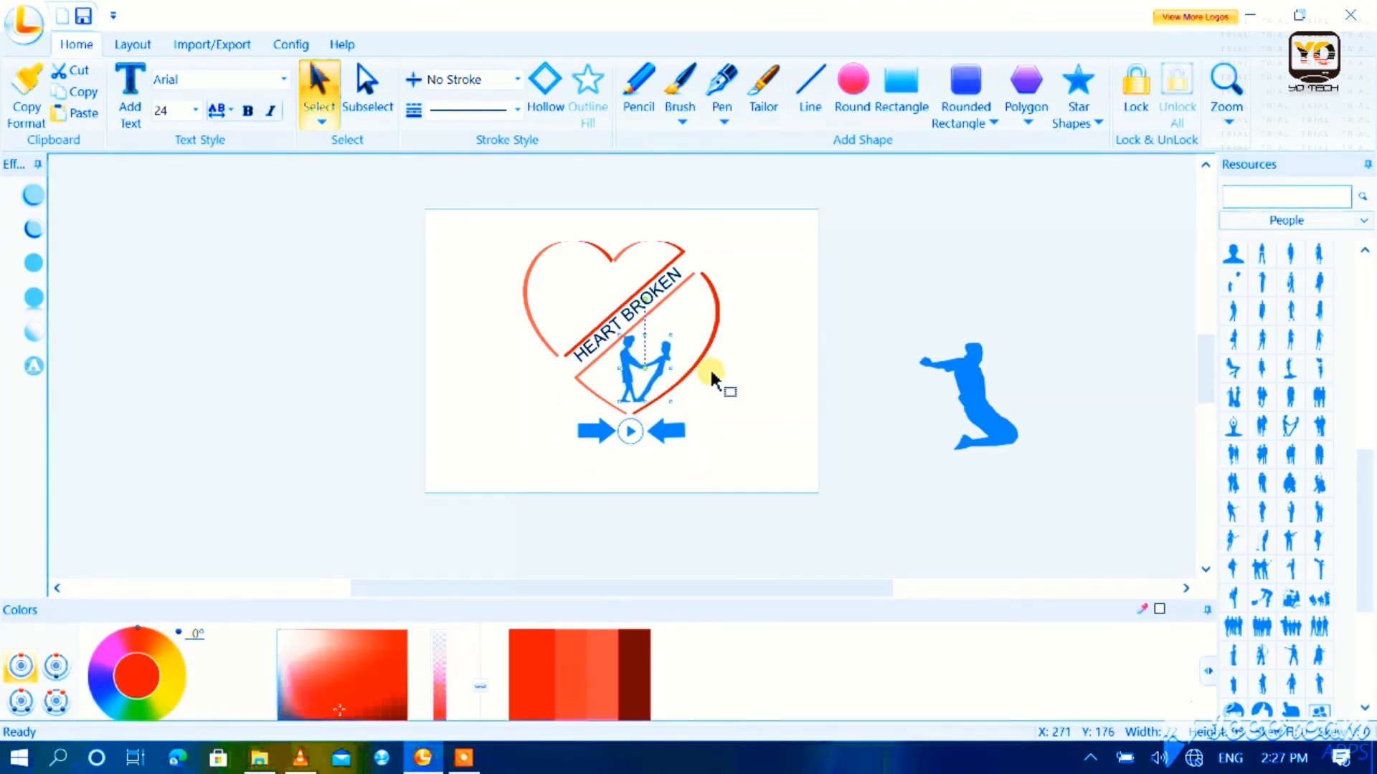
{"action": "left_click", "coordinate": [754, 372]}
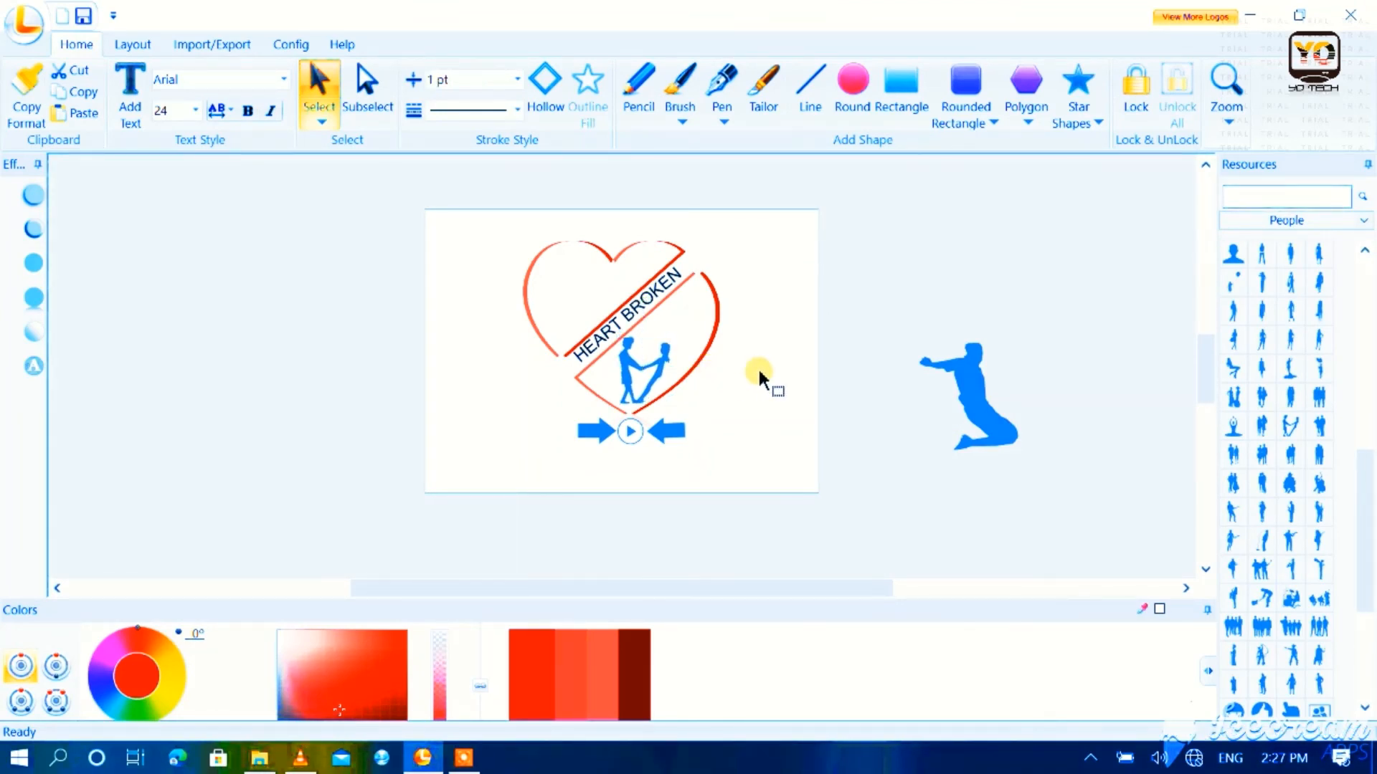
Step: Recolour the couple silhouette and the circled play symbol bright red
{"action": "left_click", "coordinate": [664, 369]}
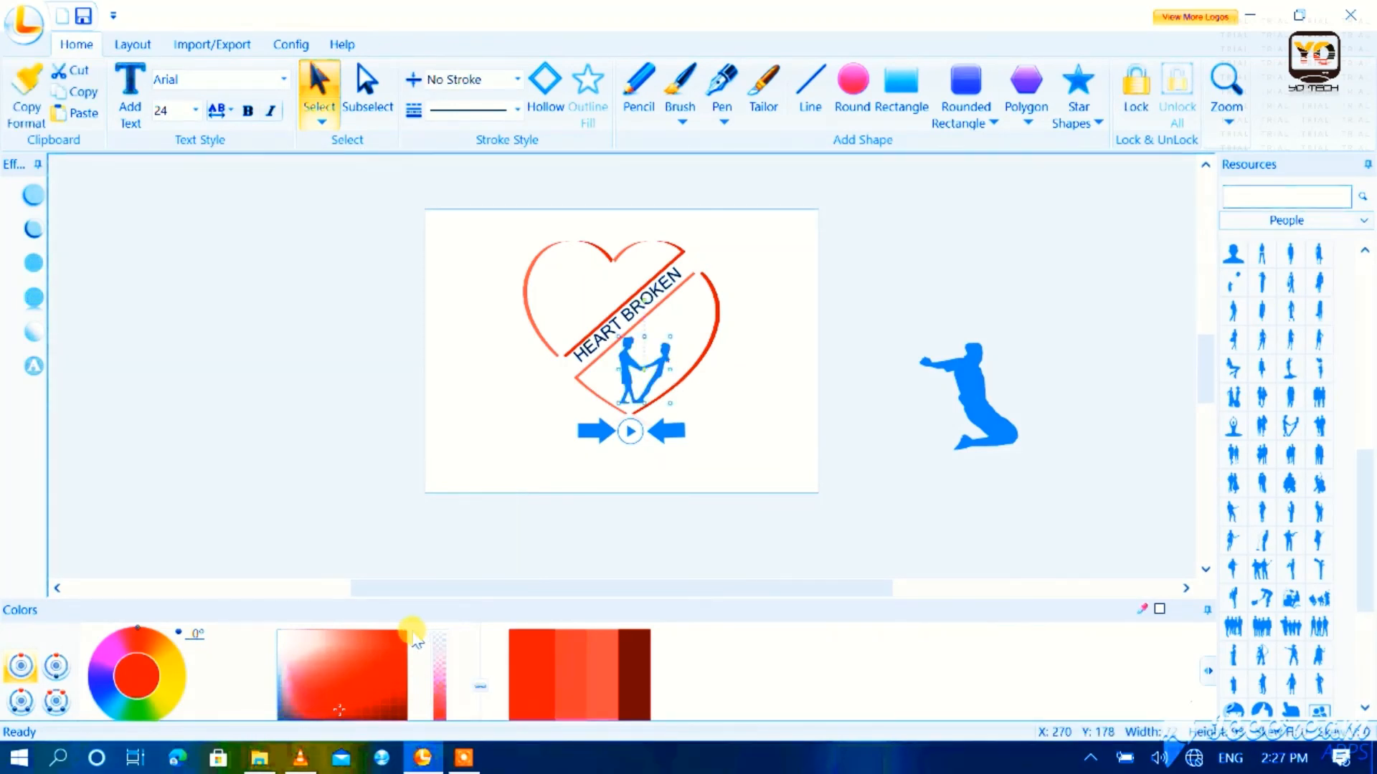
{"action": "left_click", "coordinate": [399, 635]}
{"action": "left_click", "coordinate": [525, 654]}
{"action": "left_click", "coordinate": [707, 459]}
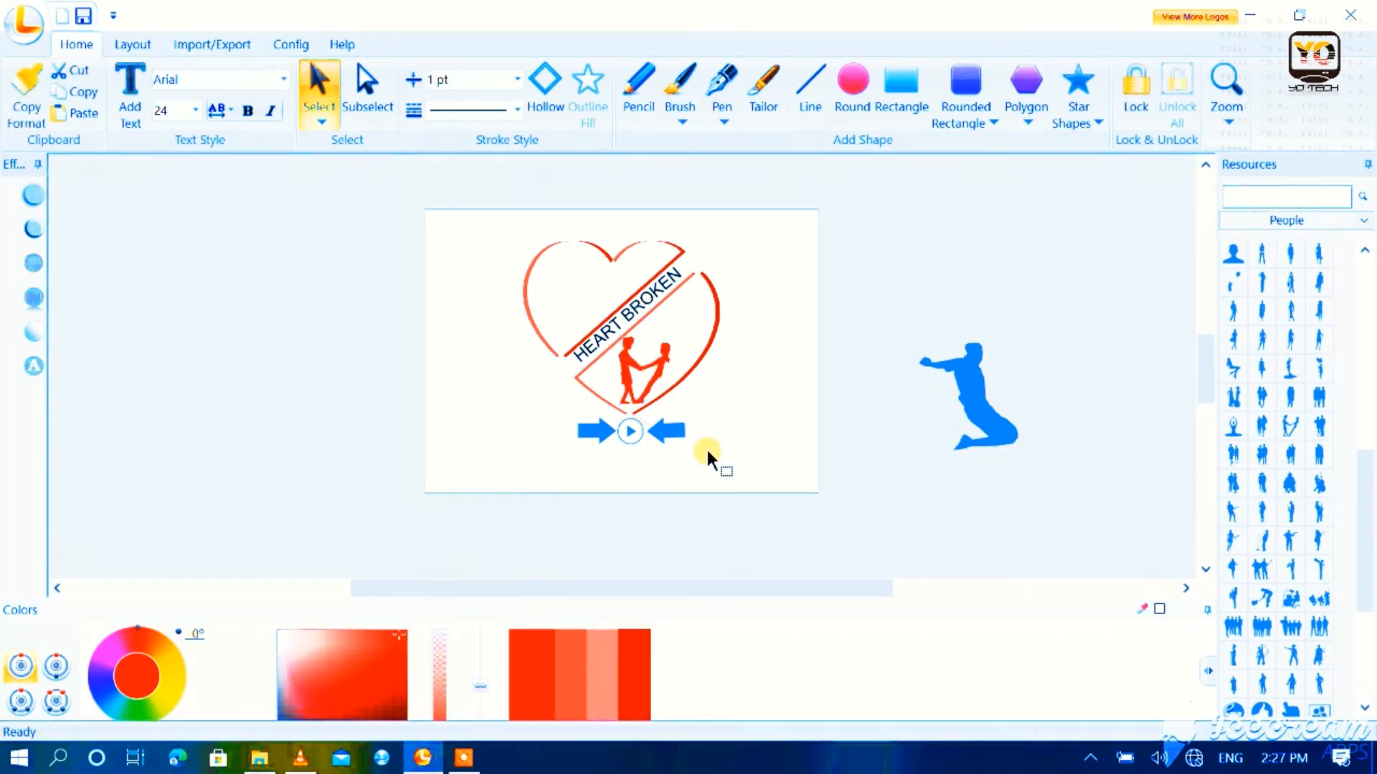
{"action": "left_click", "coordinate": [627, 432]}
{"action": "left_click", "coordinate": [525, 672]}
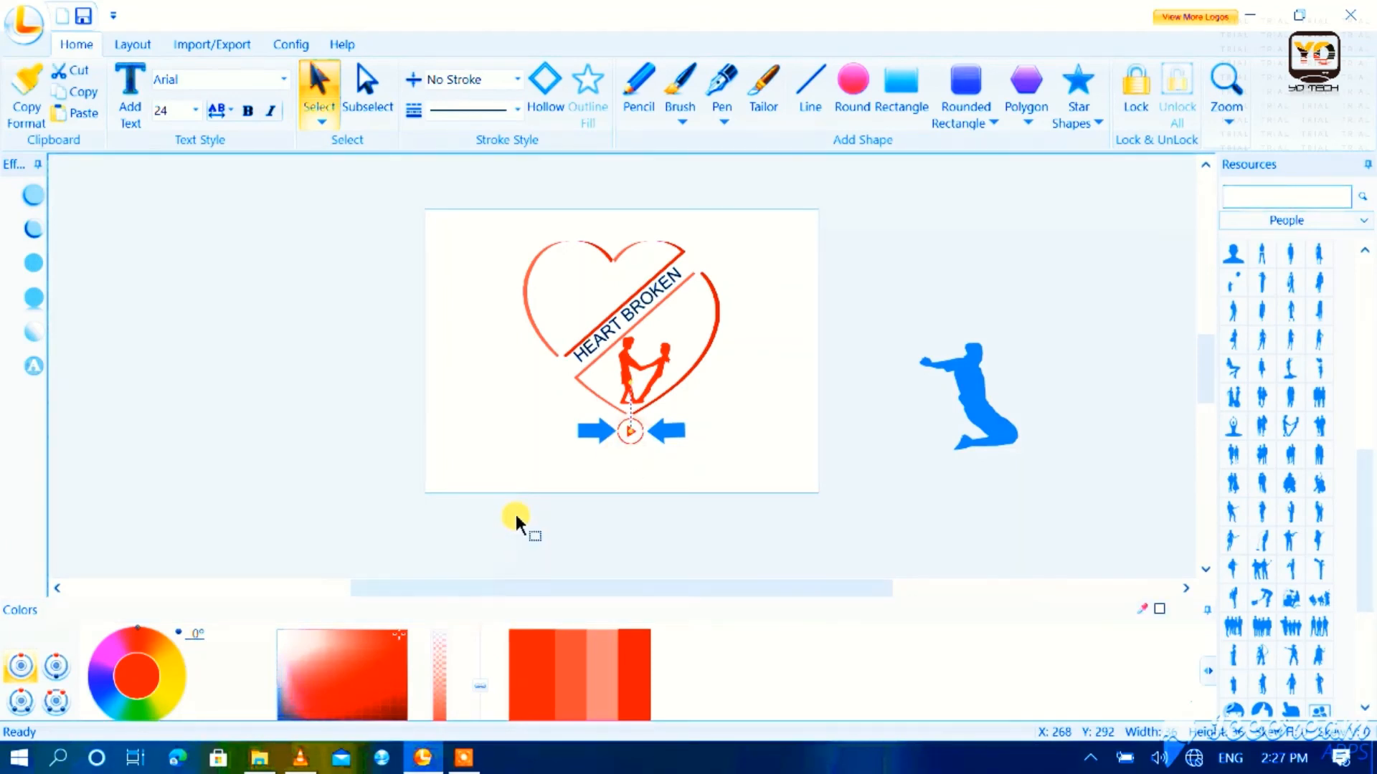
Step: Recolour both block arrows and the upper heart piece with a very dark maroon
{"action": "left_click", "coordinate": [586, 433]}
{"action": "left_click_drag", "start_coordinate": [314, 717], "coordinate": [409, 744]}
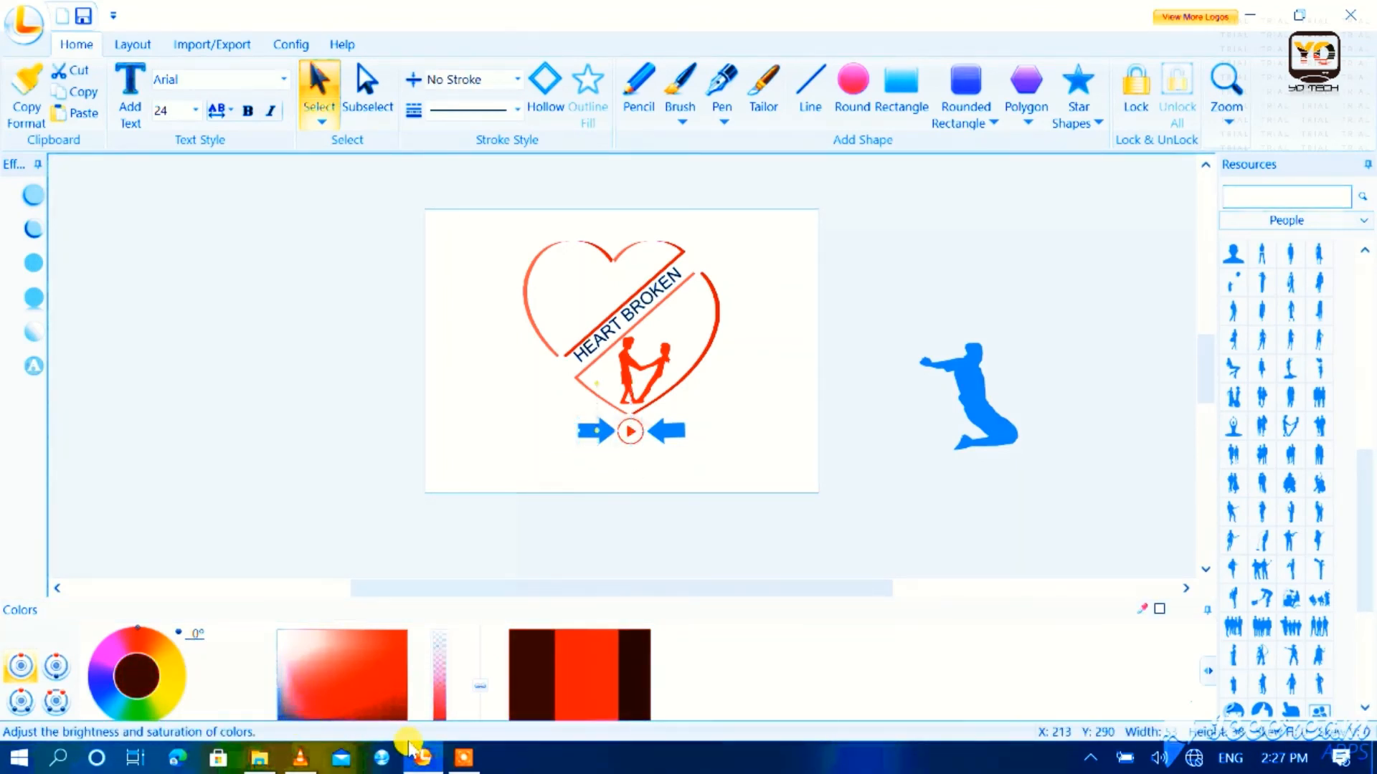
{"action": "left_click", "coordinate": [638, 672]}
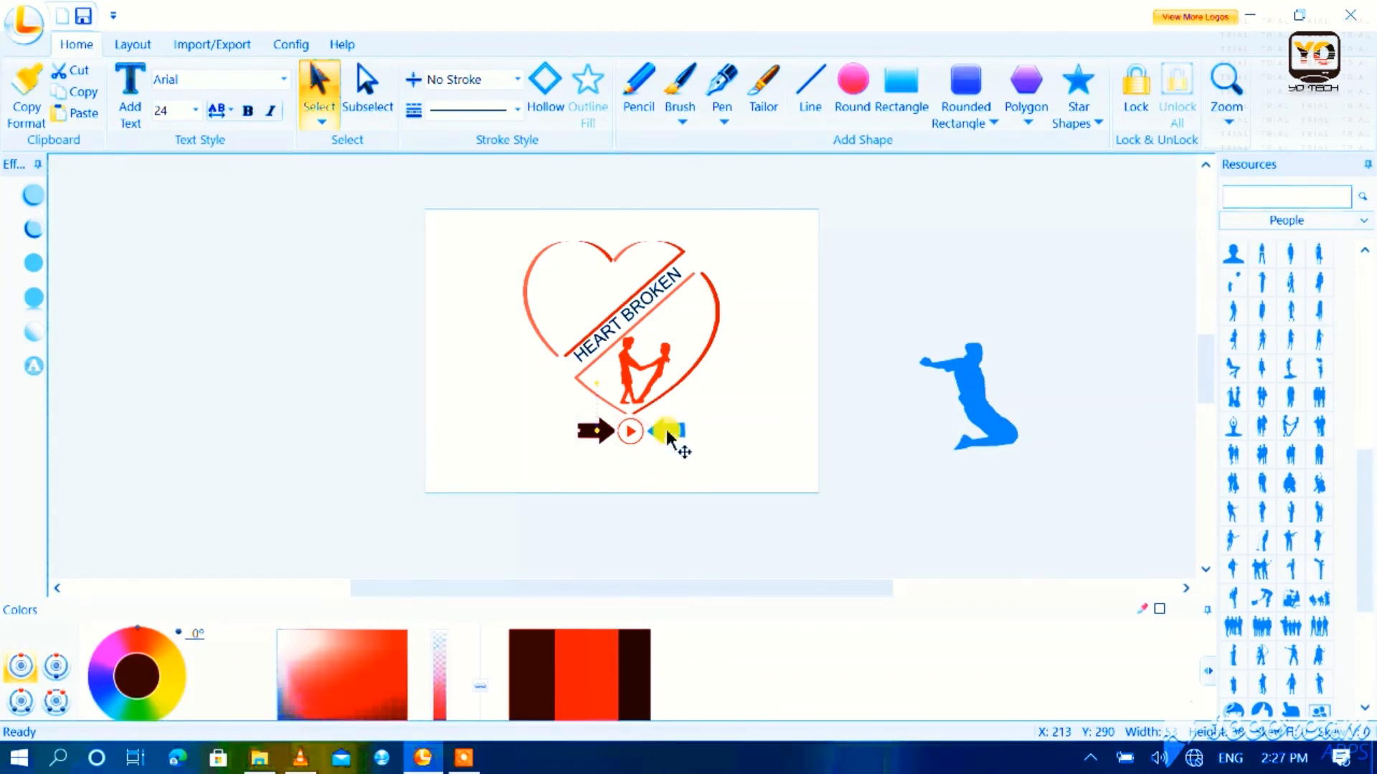
{"action": "left_click", "coordinate": [611, 659]}
{"action": "left_click", "coordinate": [634, 656]}
{"action": "left_click", "coordinate": [787, 355]}
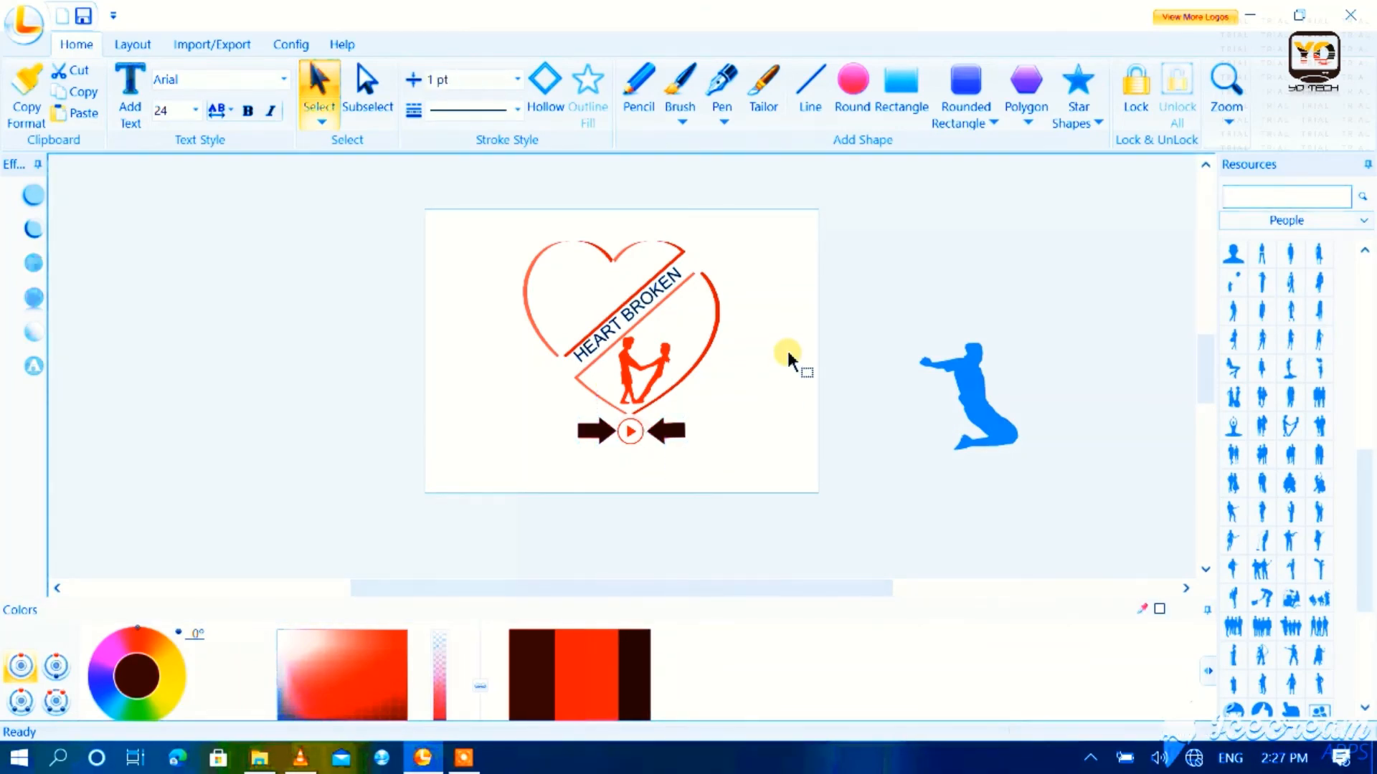
{"action": "left_click", "coordinate": [599, 269]}
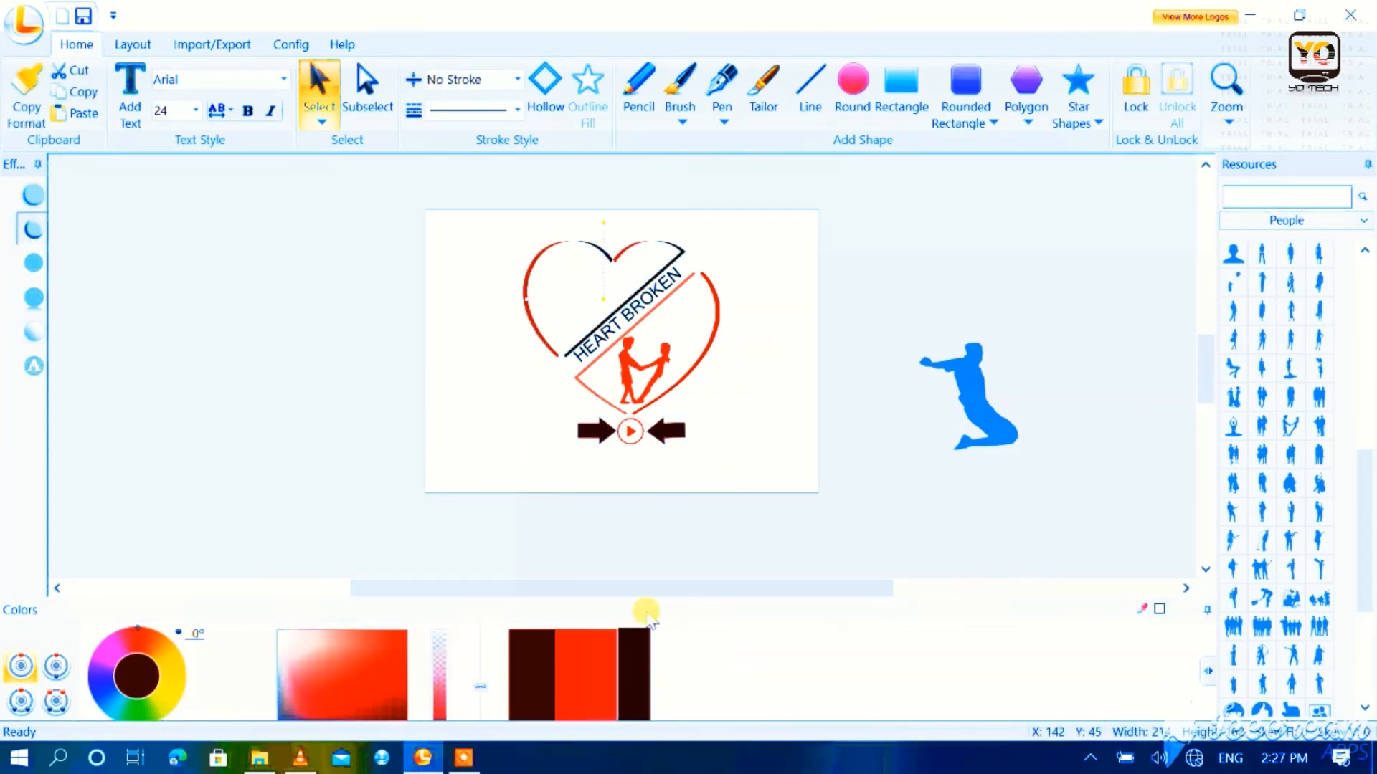
{"action": "left_click", "coordinate": [753, 463]}
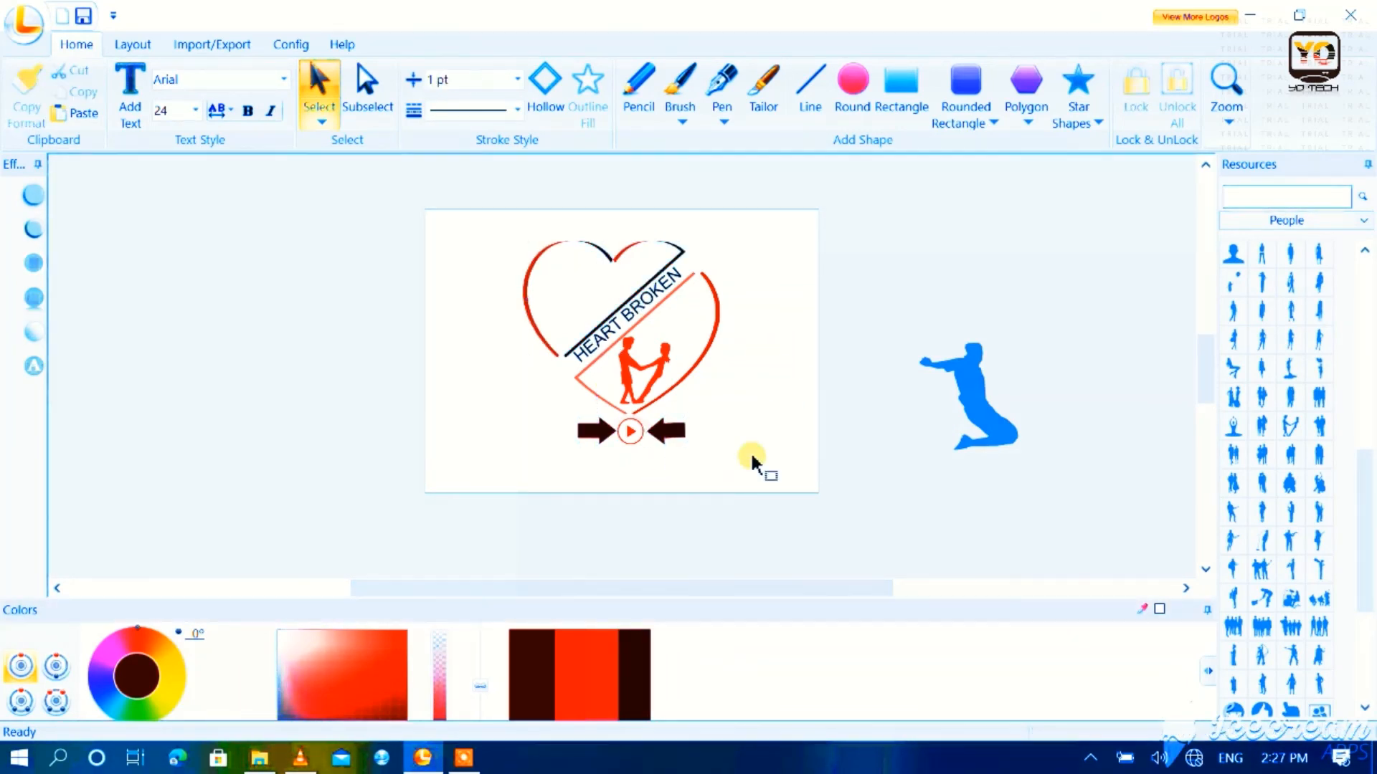
Step: Delete the leftover blue kneeling figure lying outside the logo canvas
{"action": "left_click", "coordinate": [977, 374]}
{"action": "left_click", "coordinate": [1021, 362]}
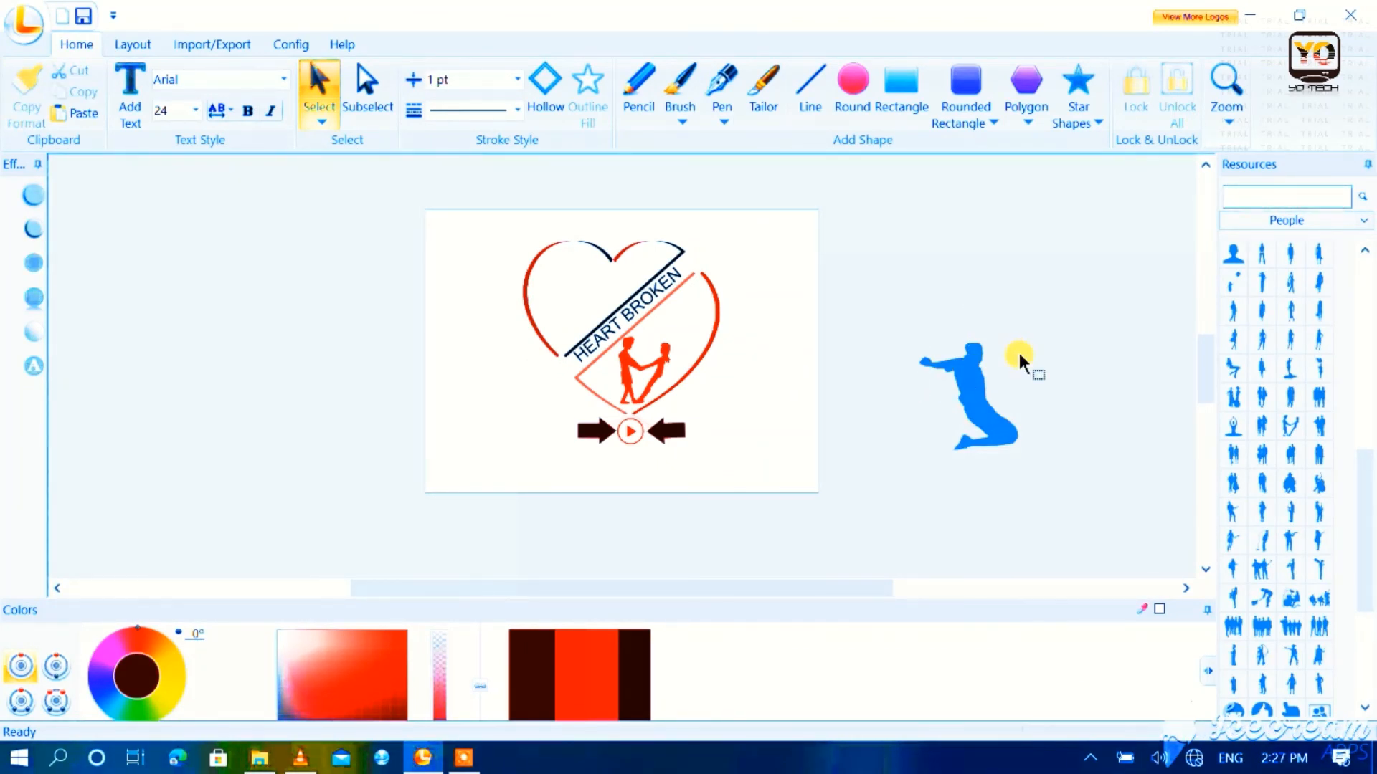
{"action": "left_click", "coordinate": [955, 388]}
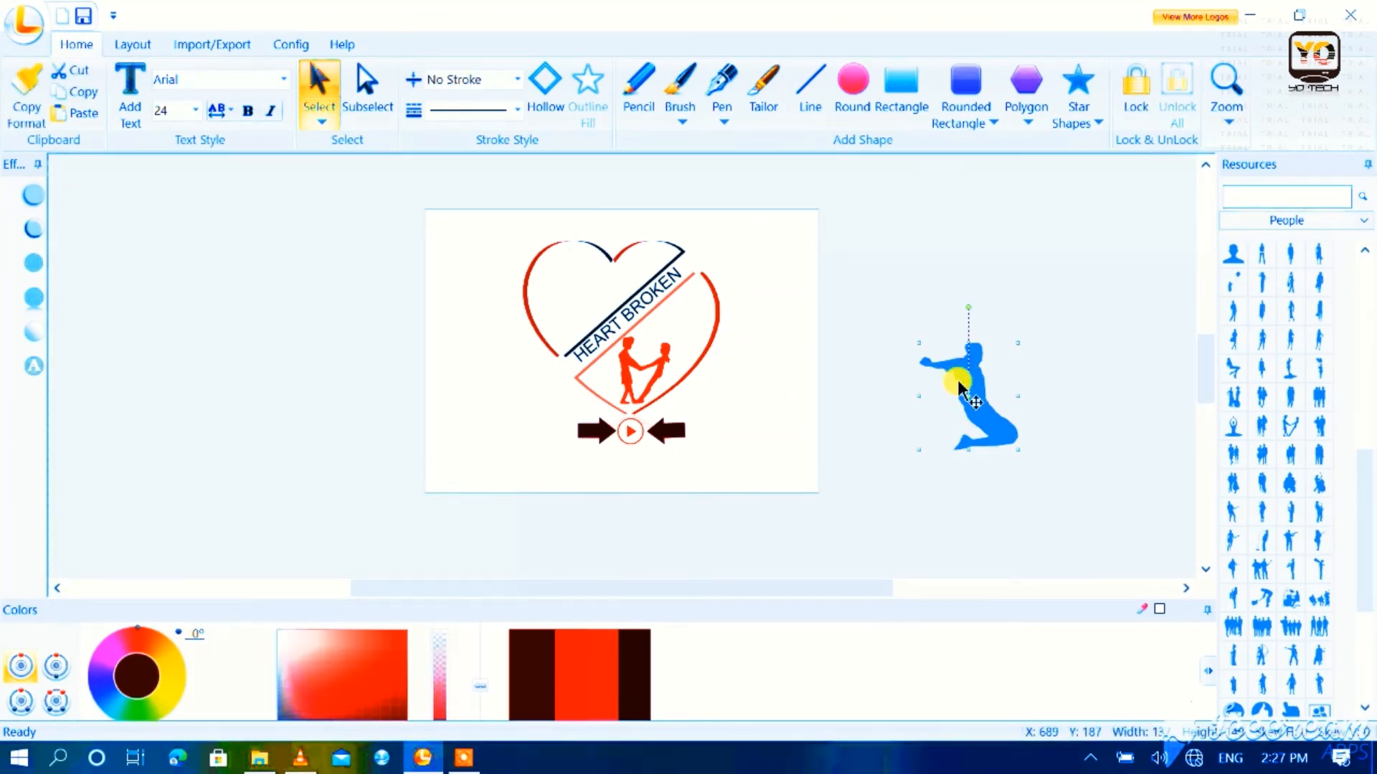
{"action": "key", "text": "Delete"}
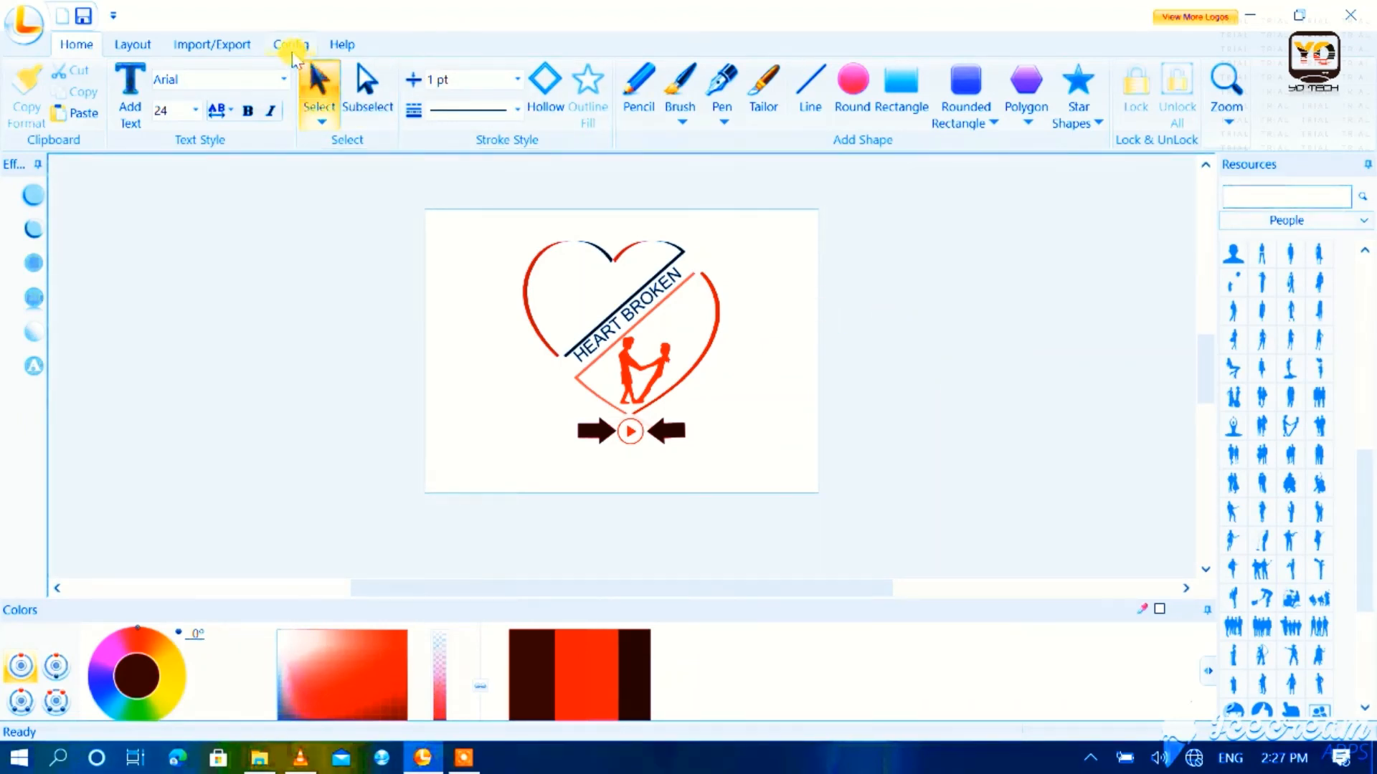
Step: Export the logo to the Desktop as a 550 × 397 pixel PNG with transparent background, named "as"
{"action": "left_click", "coordinate": [230, 44]}
{"action": "left_click", "coordinate": [185, 94]}
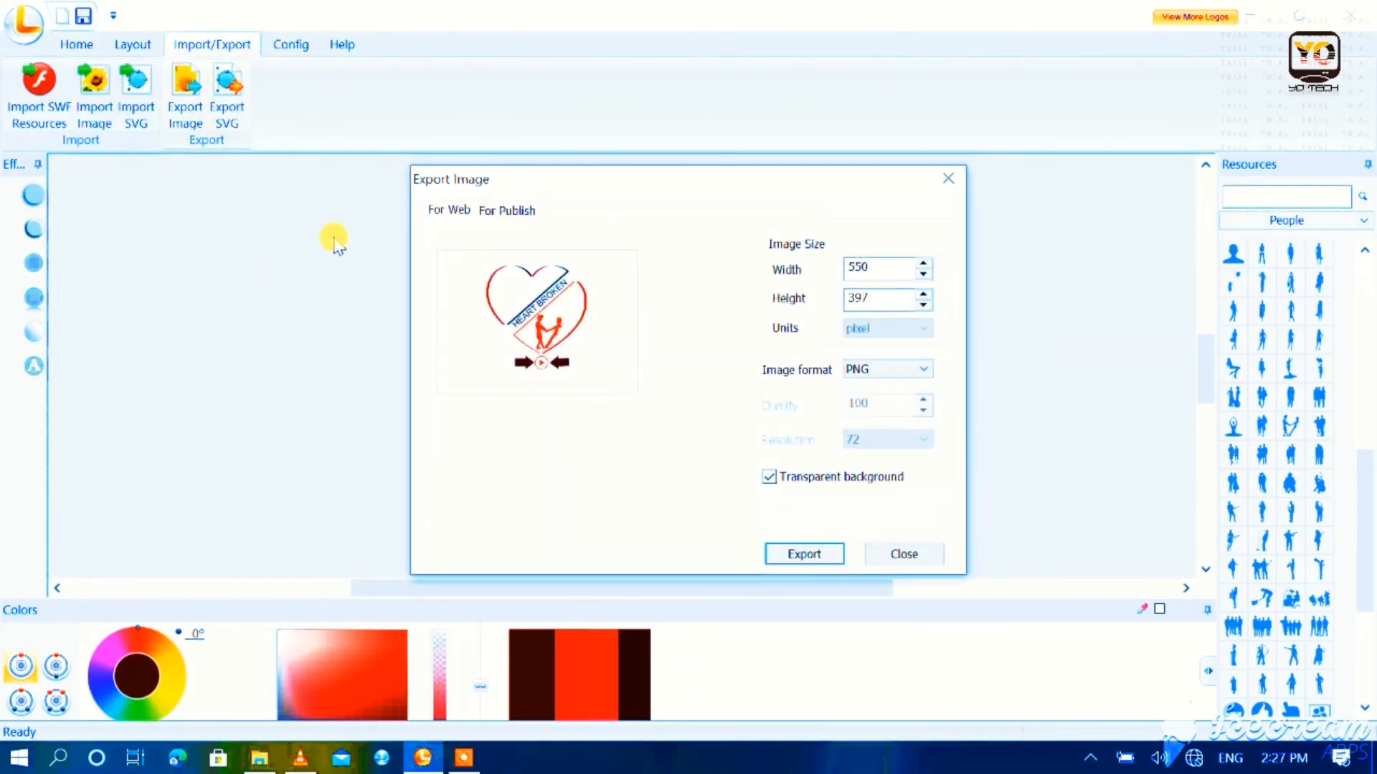
{"action": "left_click", "coordinate": [795, 551]}
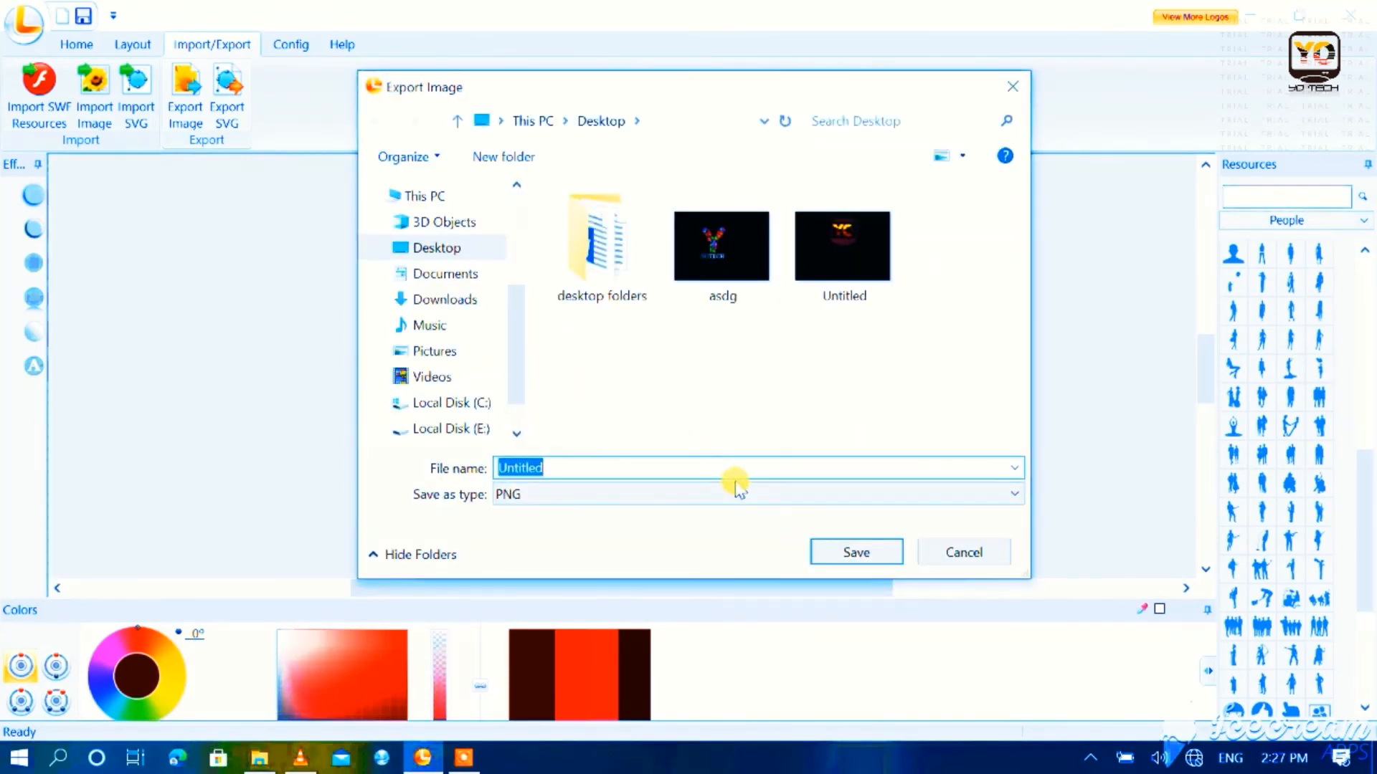
{"action": "type", "text": "as"}
{"action": "left_click", "coordinate": [848, 557]}
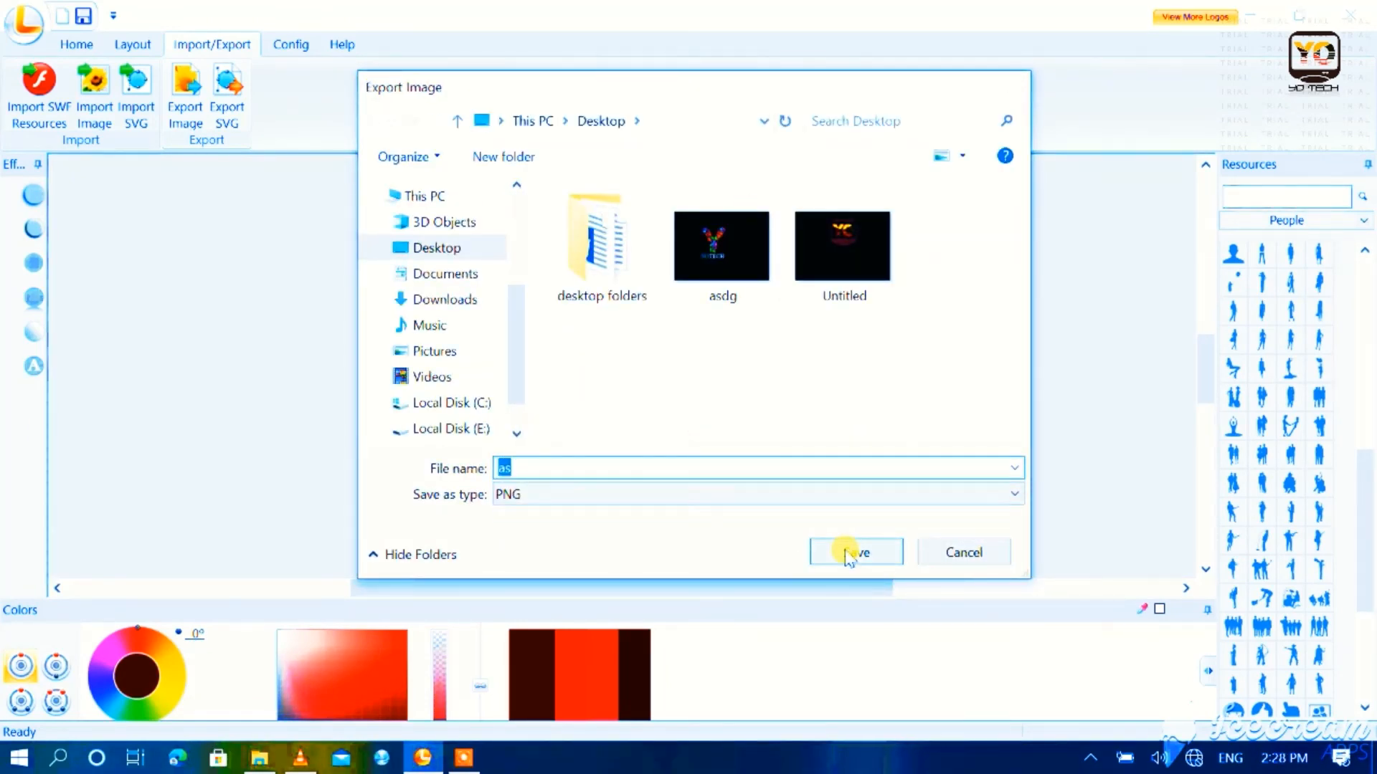
{"action": "left_click", "coordinate": [804, 553]}
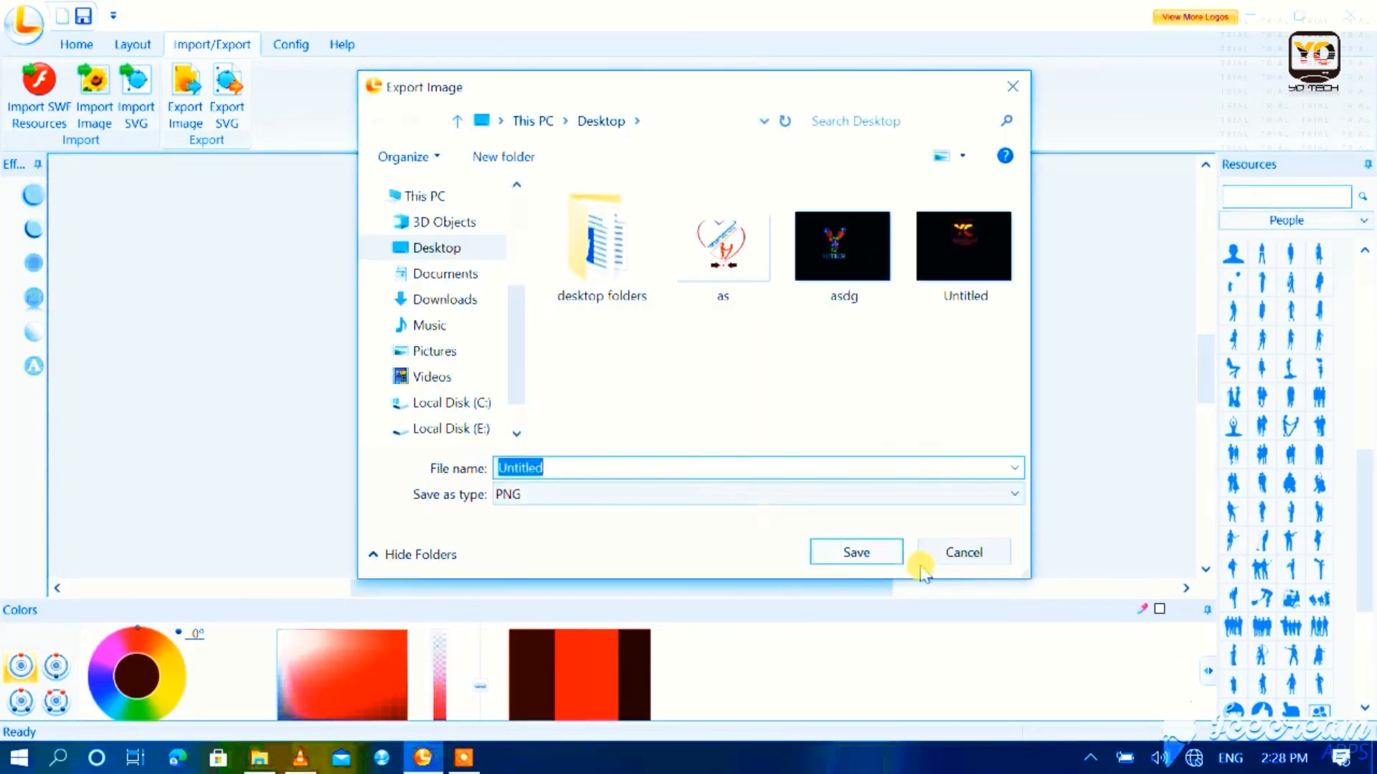
{"action": "left_click", "coordinate": [892, 491]}
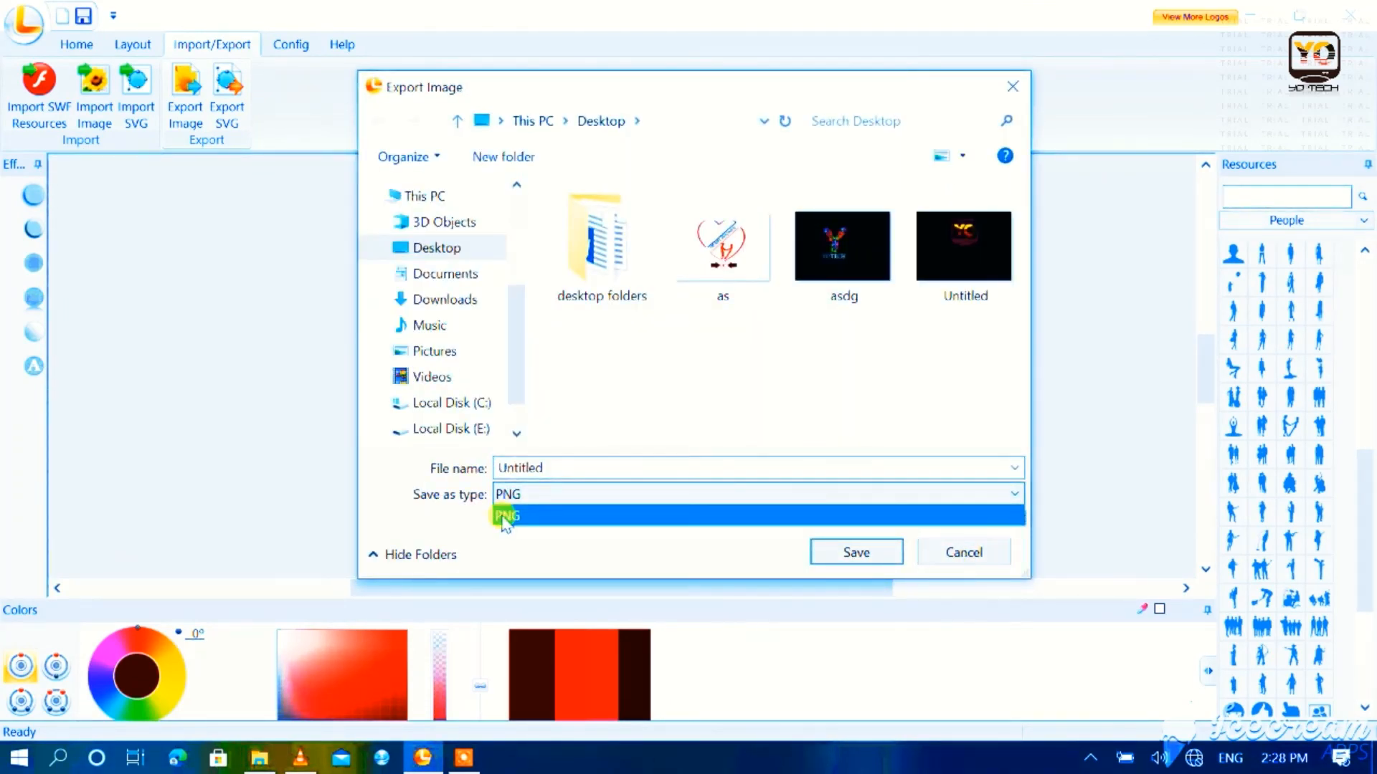
{"action": "left_click", "coordinate": [925, 550]}
{"action": "left_click", "coordinate": [925, 550]}
Step: Change the export image format to JPEG and export the logo to the Desktop with the file name "s"
{"action": "left_click", "coordinate": [886, 370]}
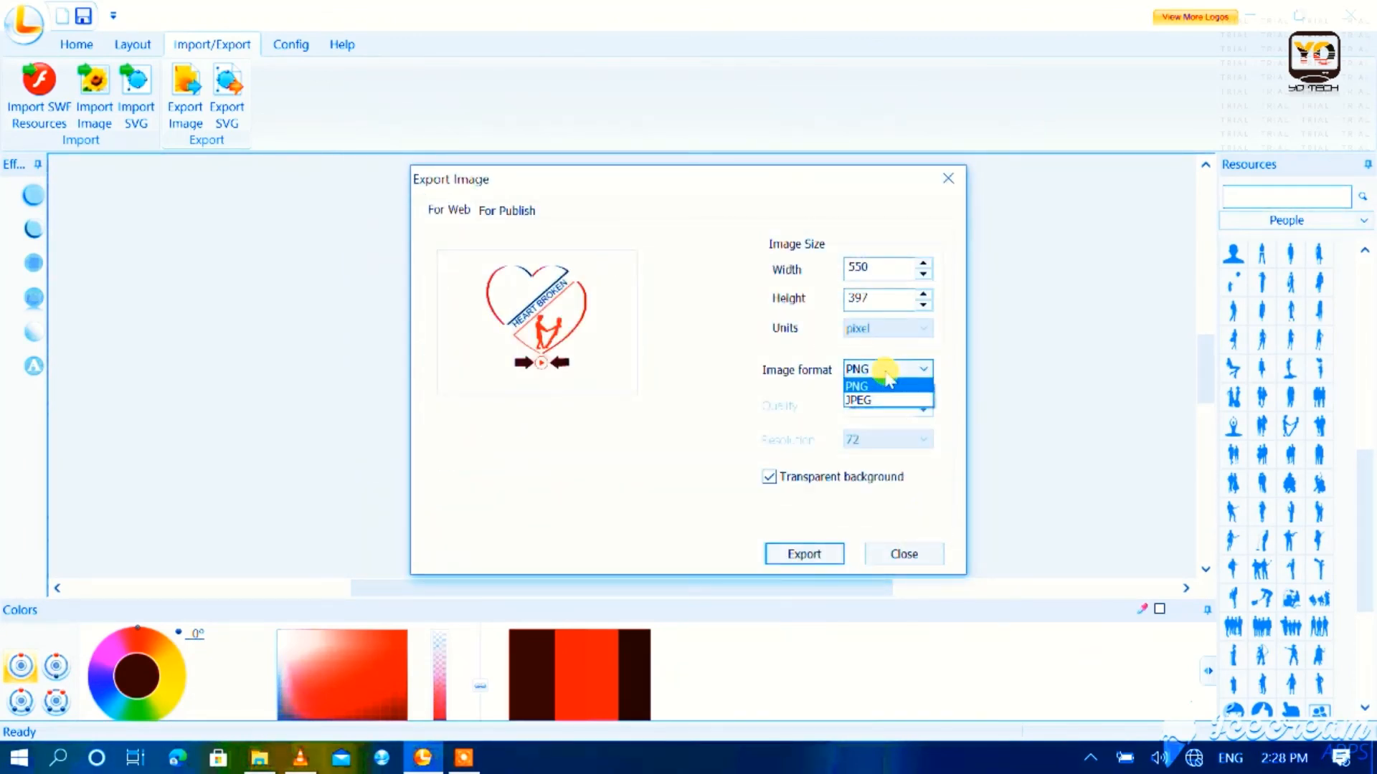
{"action": "left_click", "coordinate": [876, 400]}
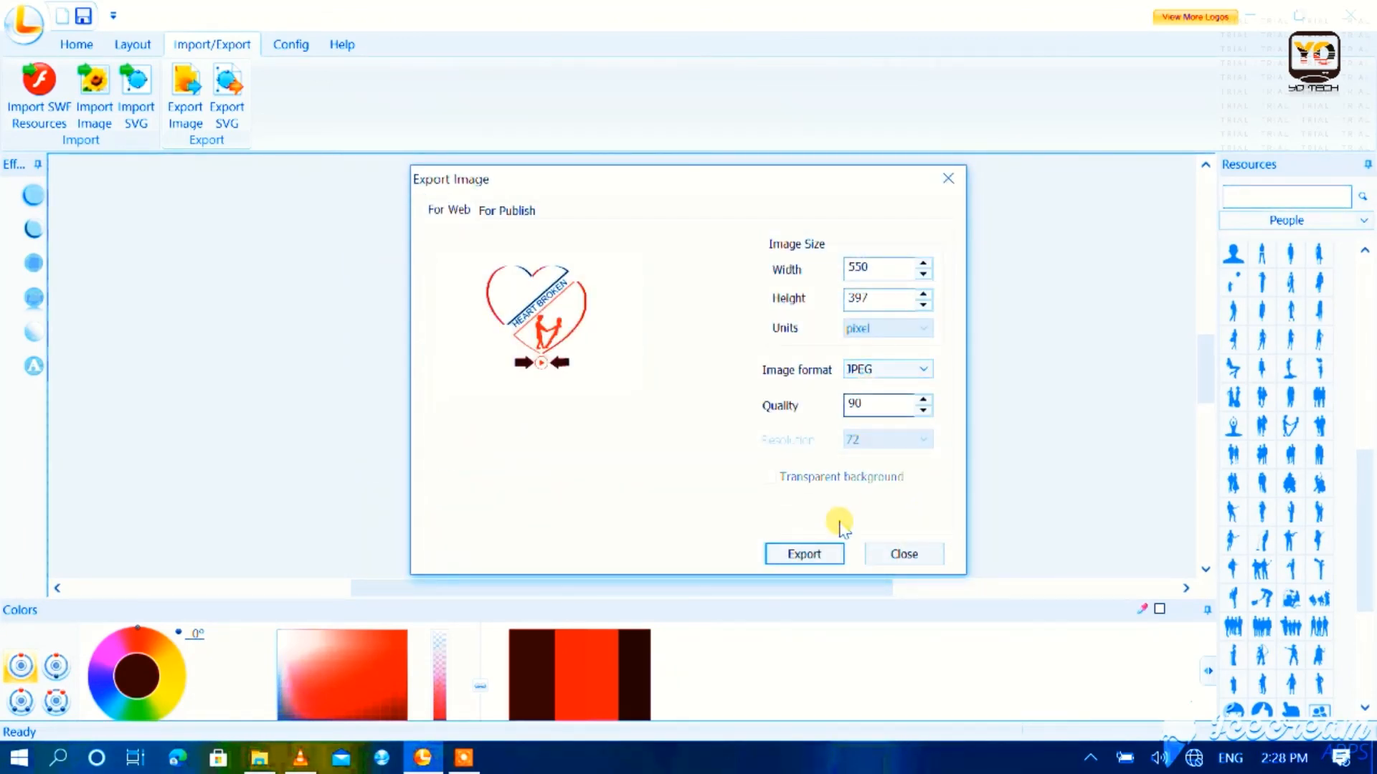
{"action": "left_click", "coordinate": [811, 556]}
{"action": "type", "text": "x"}
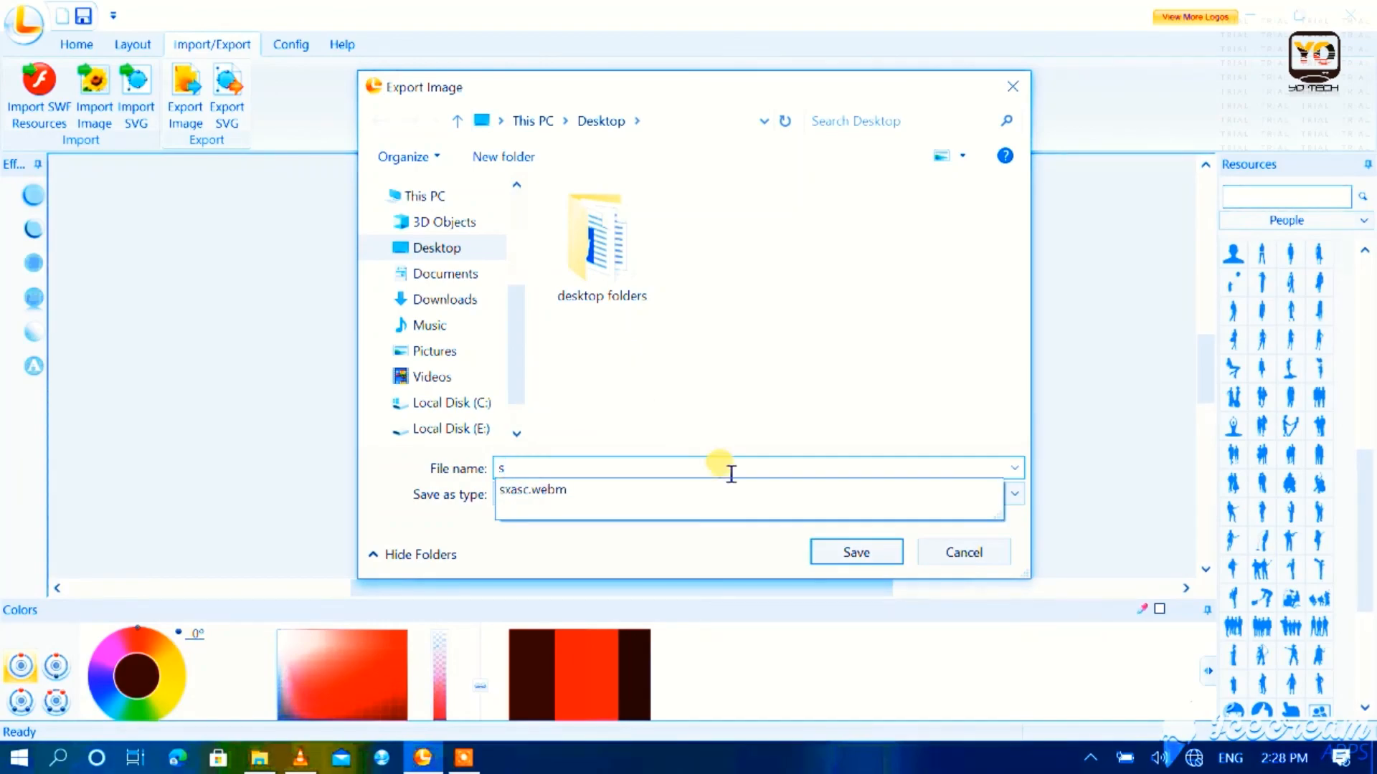
{"action": "left_click", "coordinate": [832, 552]}
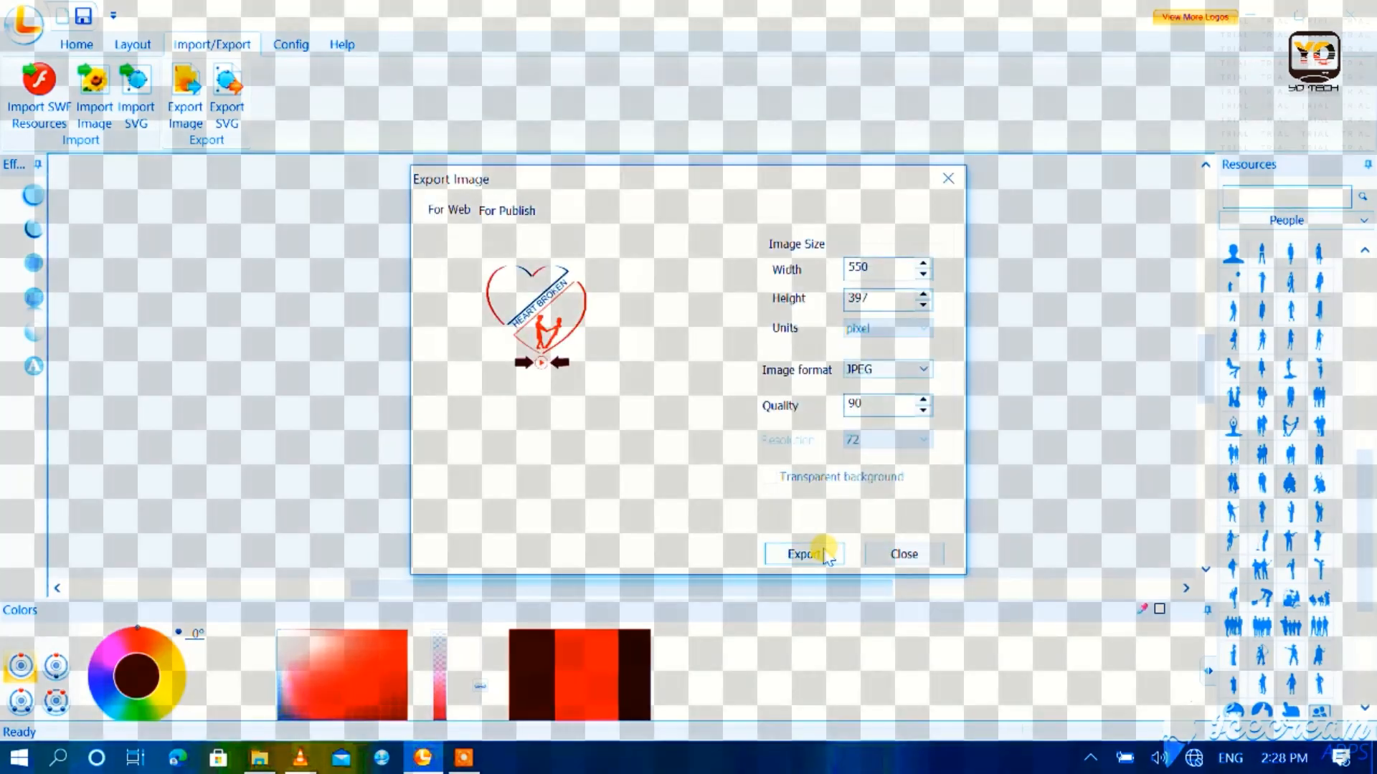